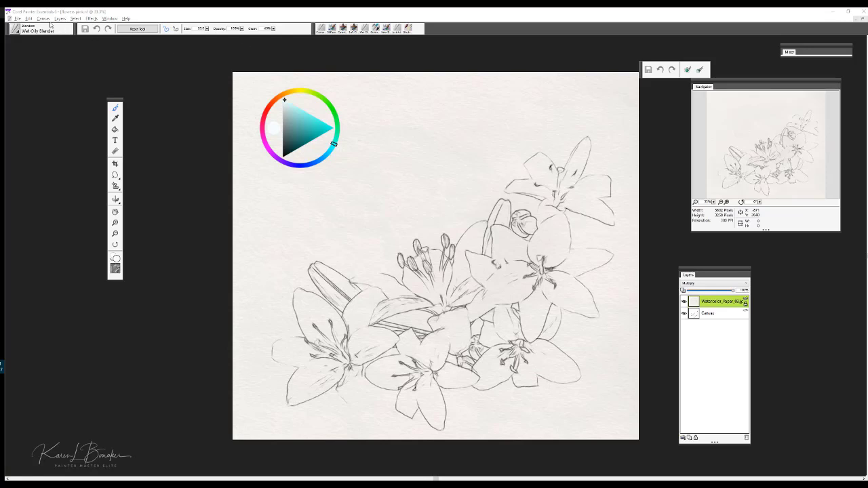
Review the flower drawing's width, height and resolution in the Resize settings without changing them.
left_click(44, 19)
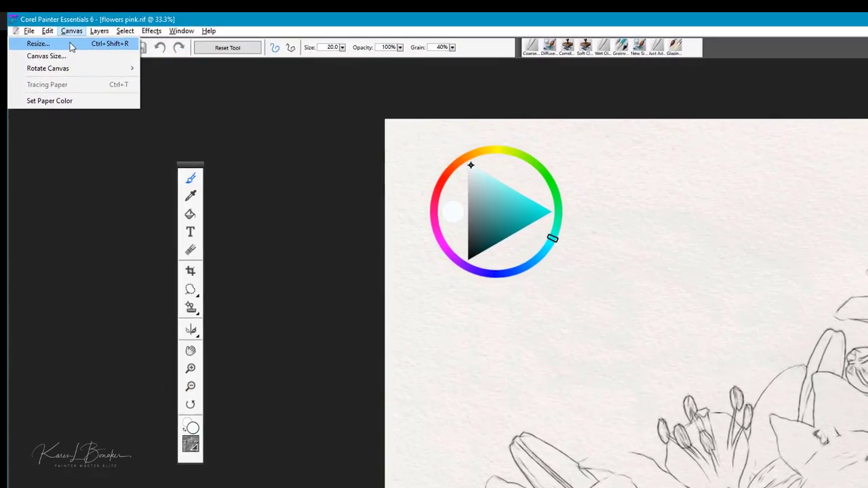
left_click(42, 27)
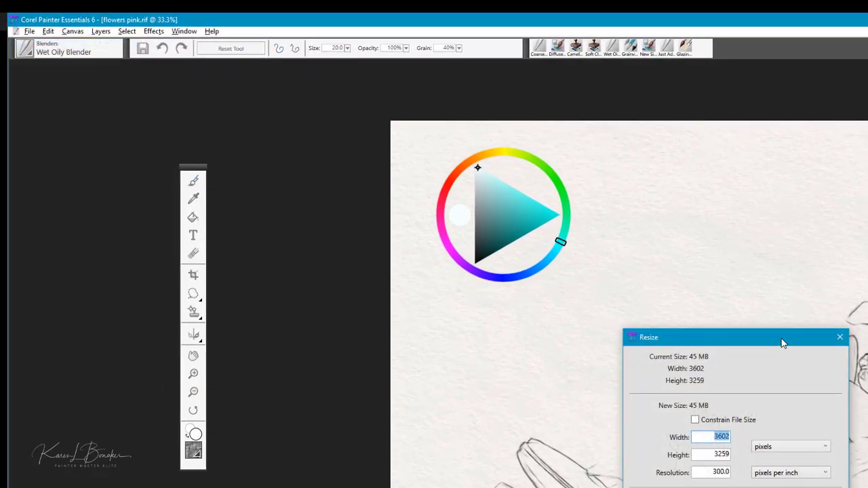
left_click_drag(782, 343, 818, 212)
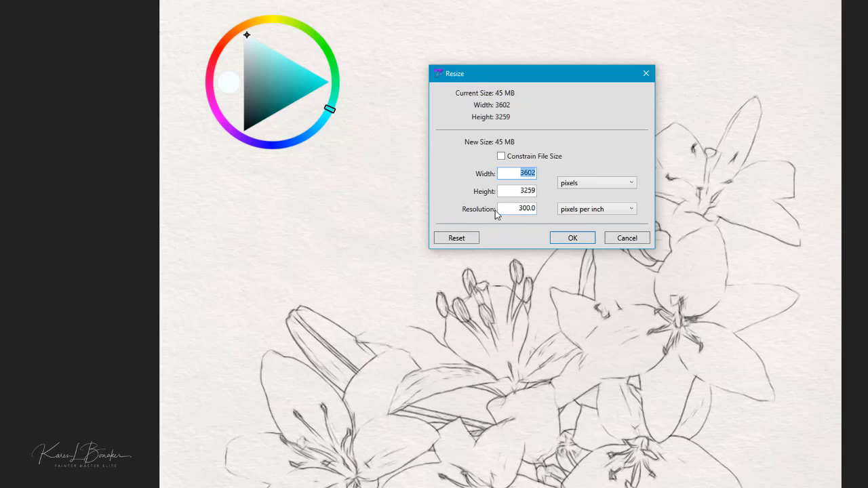
left_click(624, 239)
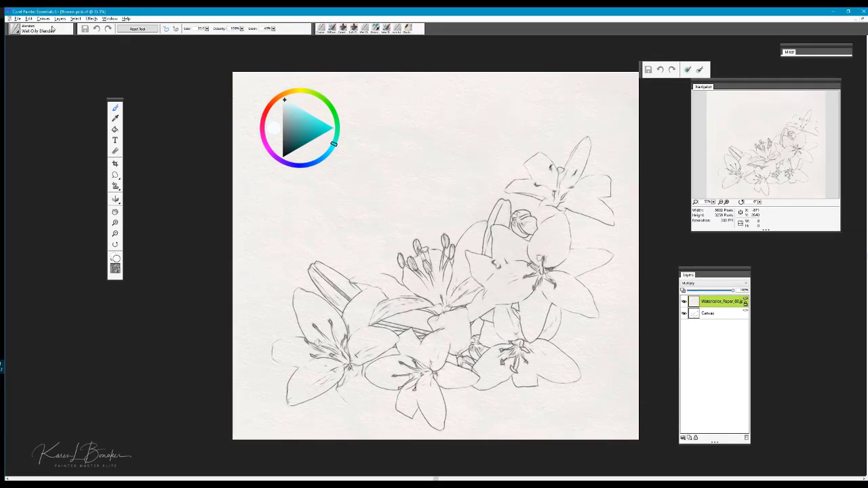
Choose the Grainy Cover Pencil brush from the Pencils, Pens & Markers category.
left_click(15, 29)
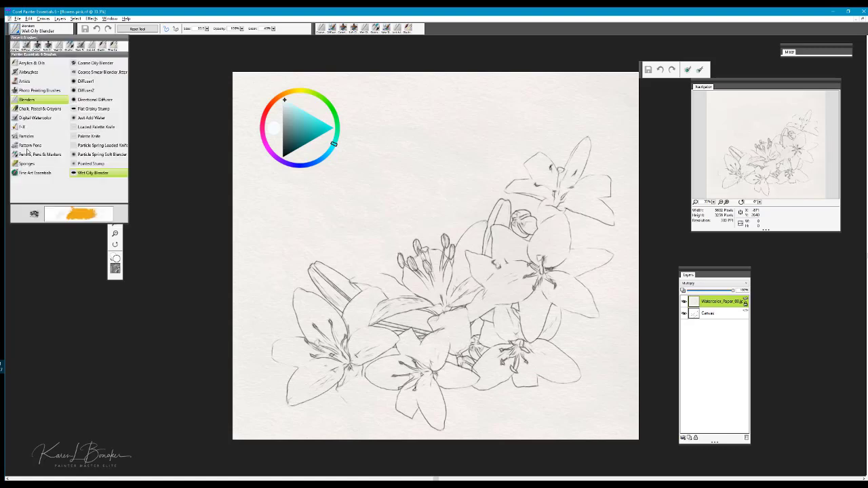
left_click(28, 156)
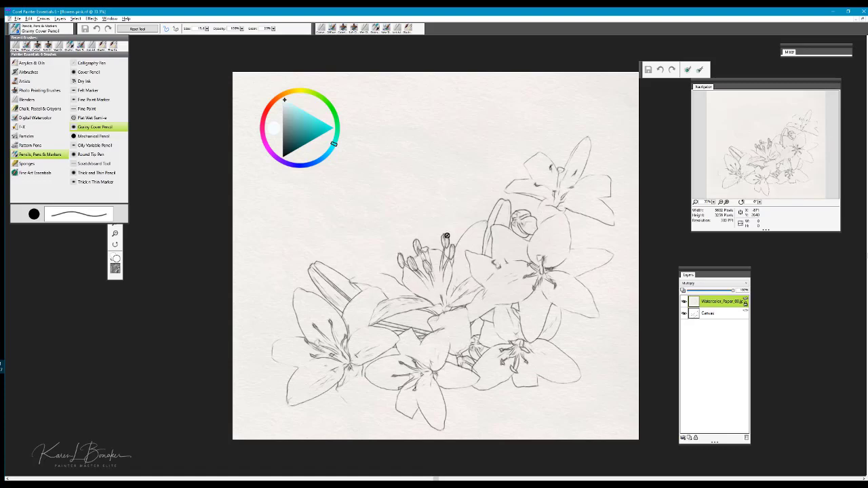
left_click(230, 228)
Select everything on the Canvas and float the line drawing onto its own layer.
left_click(726, 314)
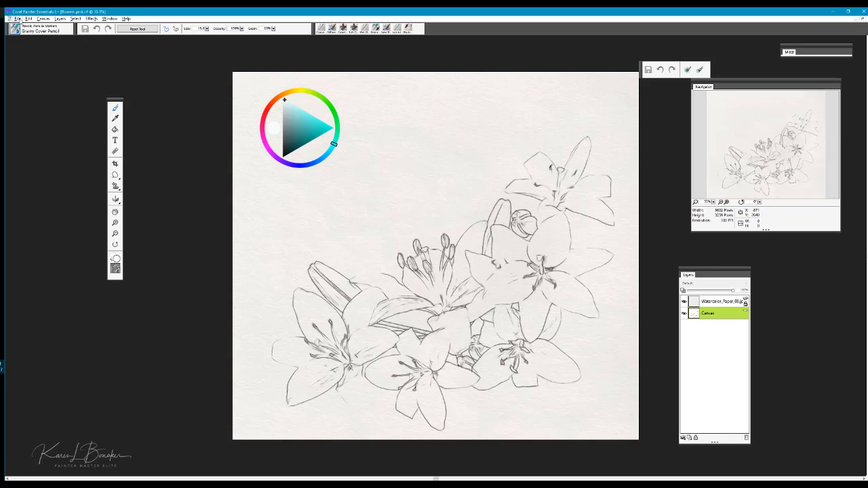
left_click(18, 19)
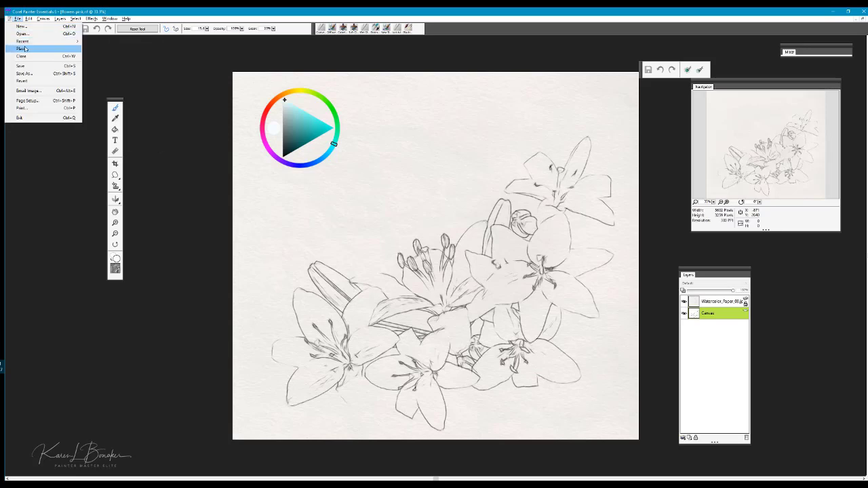
left_click(658, 245)
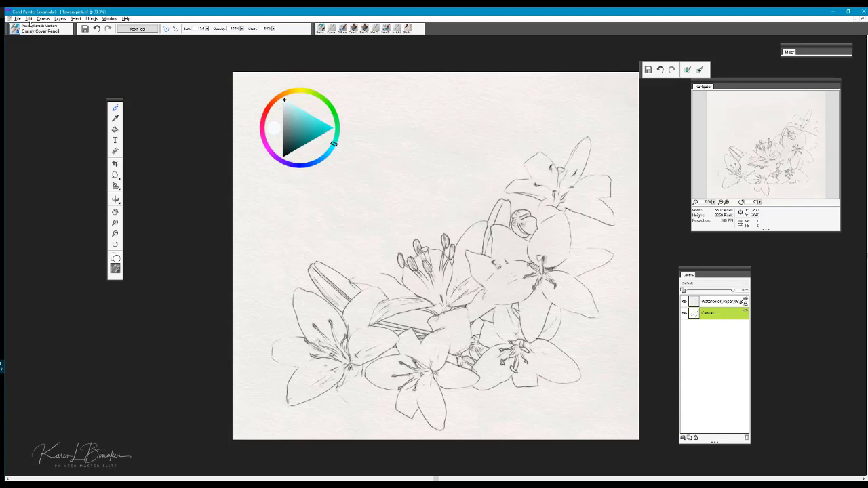
left_click(76, 18)
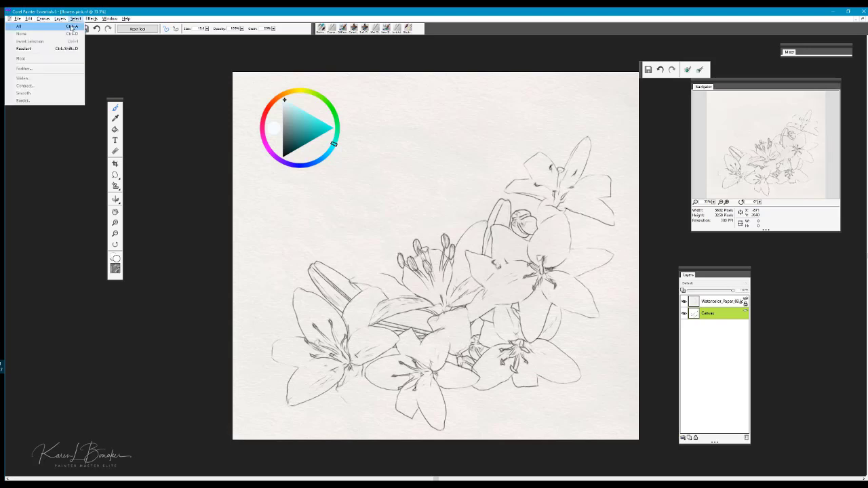
left_click(72, 27)
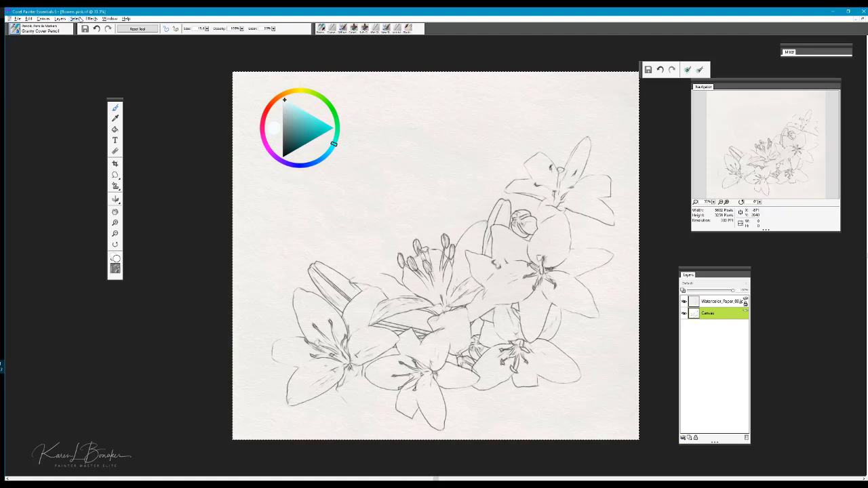
left_click(76, 18)
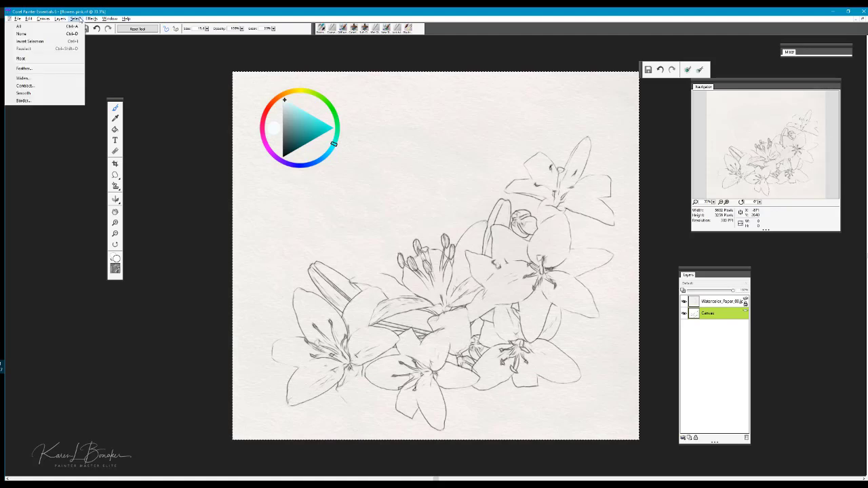
left_click(66, 59)
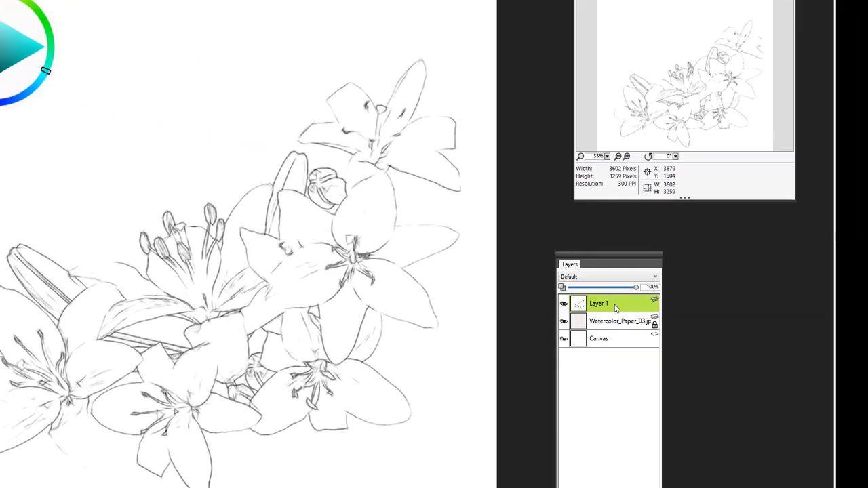
Move the floated sketch layer beneath the watercolor paper layer, lock it and check its content by toggling its visibility.
left_click_drag(615, 315, 617, 328)
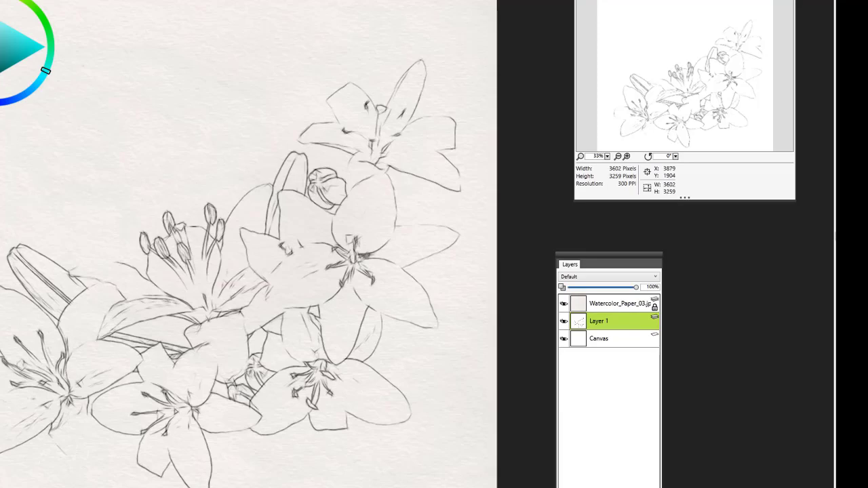
left_click(582, 486)
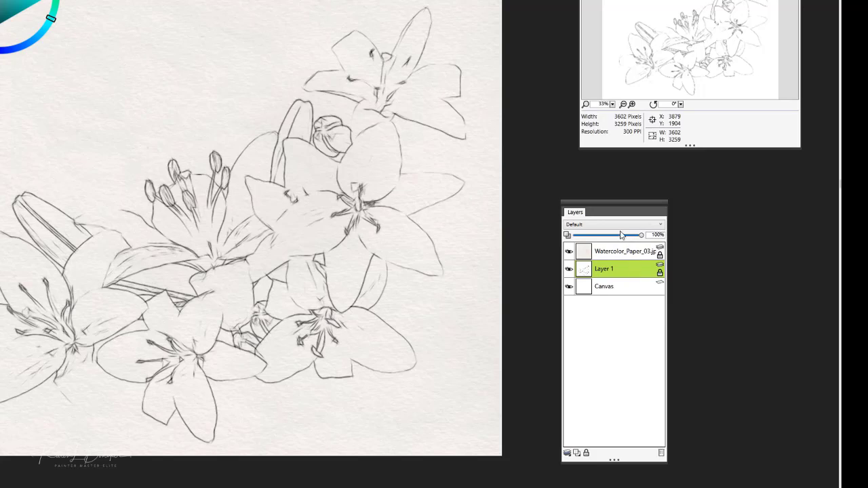
left_click(569, 270)
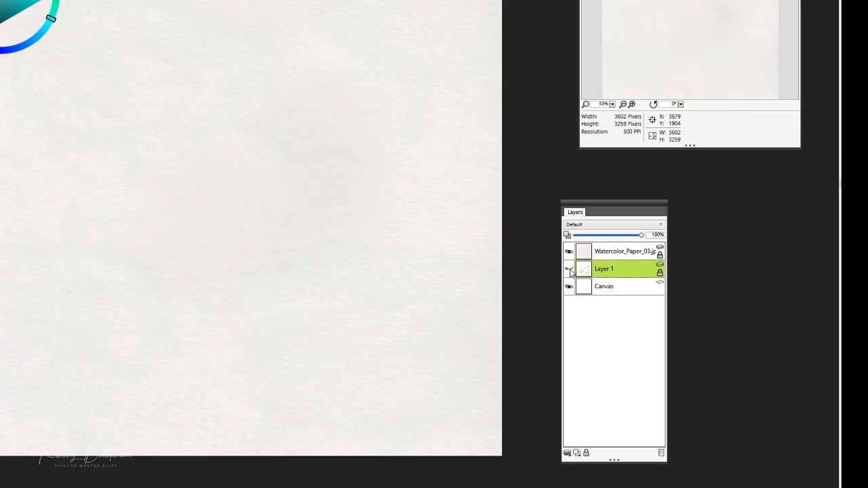
left_click(570, 269)
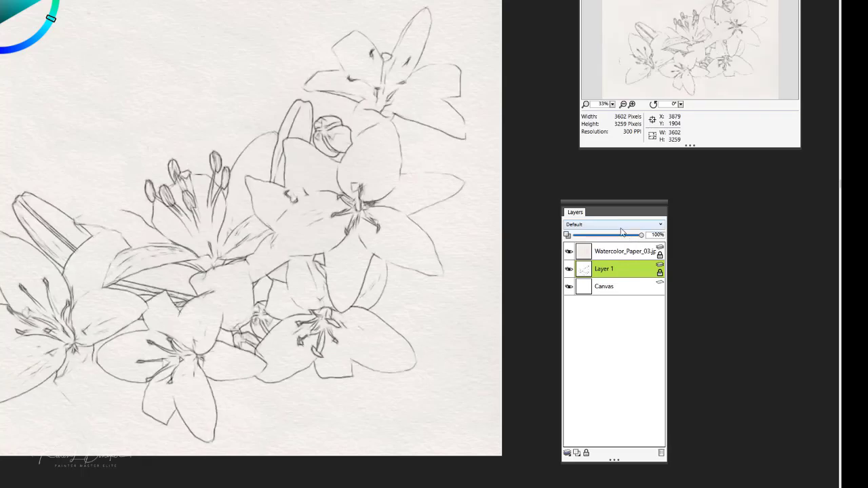
Set the sketch layer's composite method to Multiply and add a new layer directly above the Canvas.
left_click(618, 225)
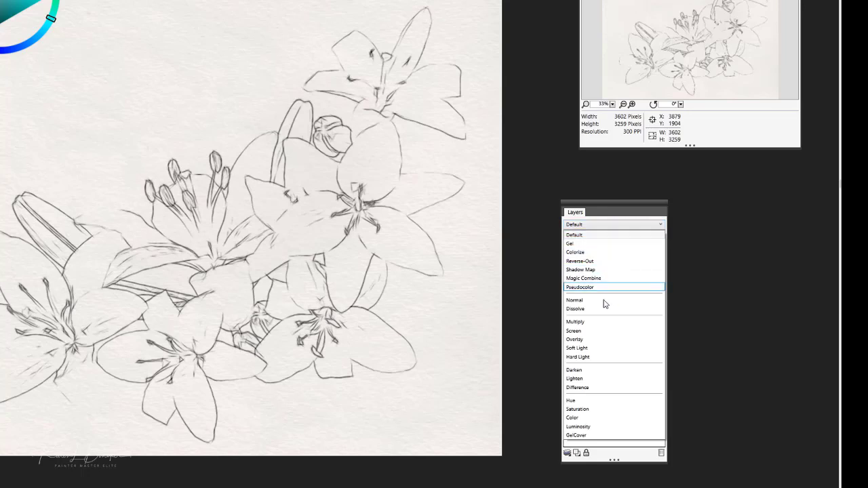
left_click(591, 324)
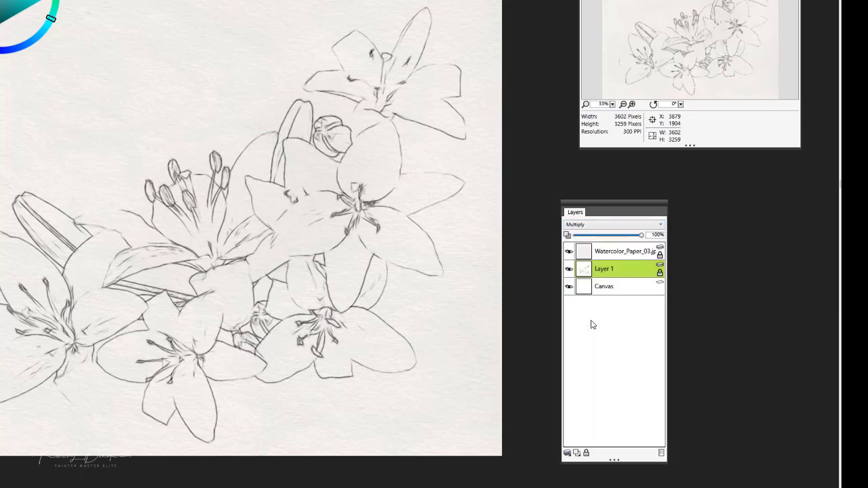
left_click(629, 288)
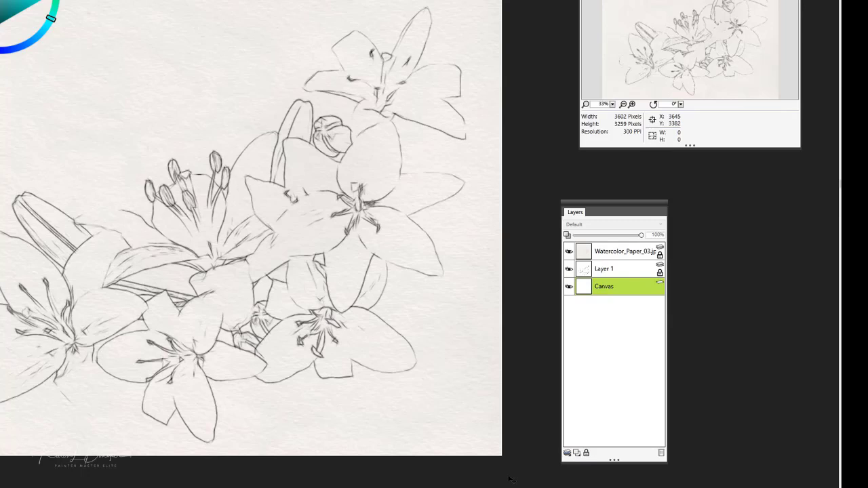
left_click(576, 452)
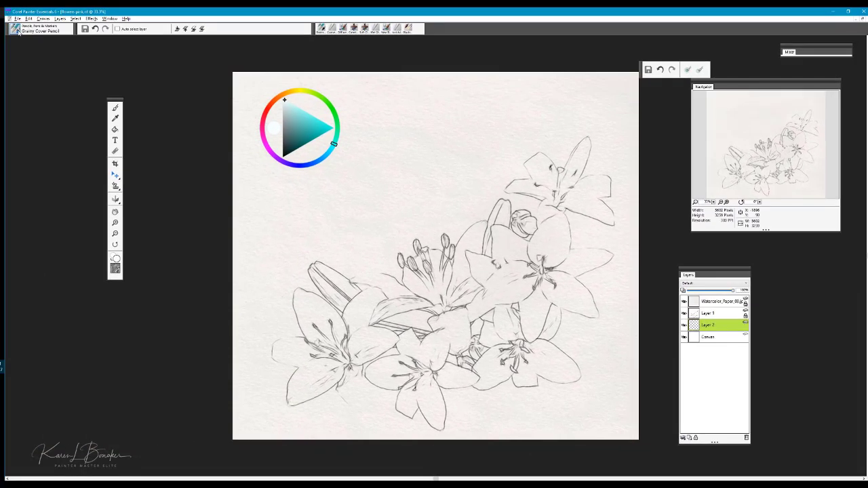
Choose the New Simple Water brush from the Digital Watercolor category and a pale pink paint color.
left_click(19, 32)
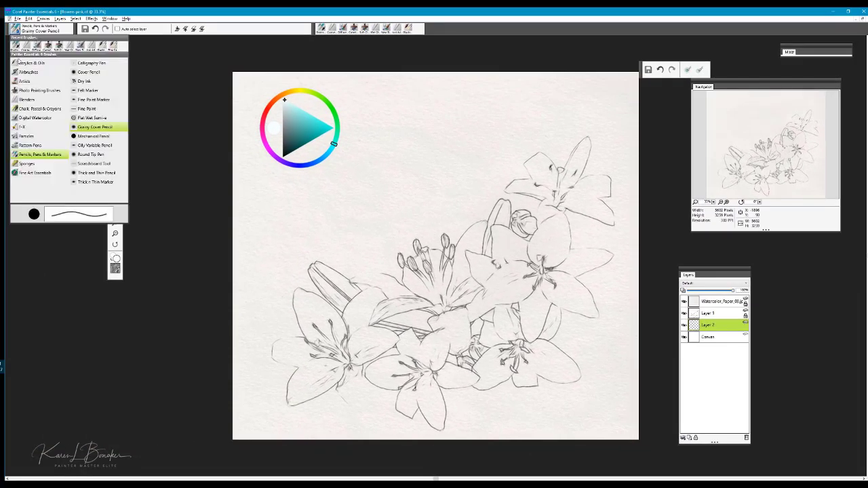
left_click(43, 119)
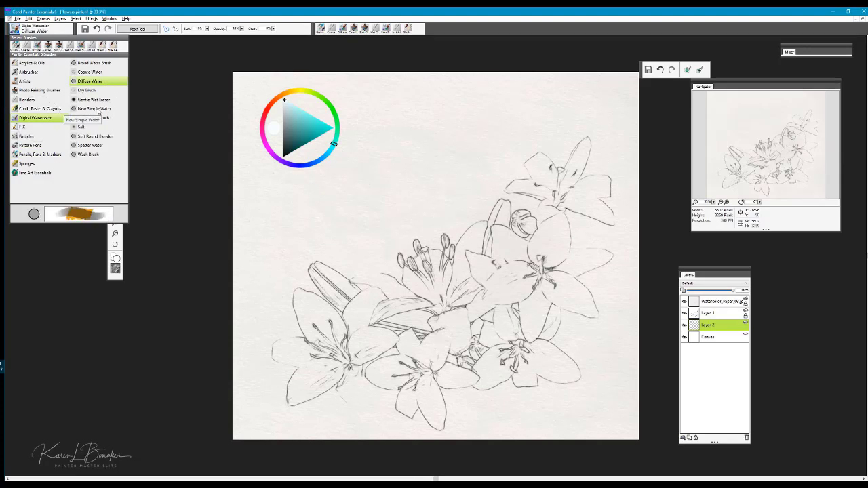
left_click(95, 109)
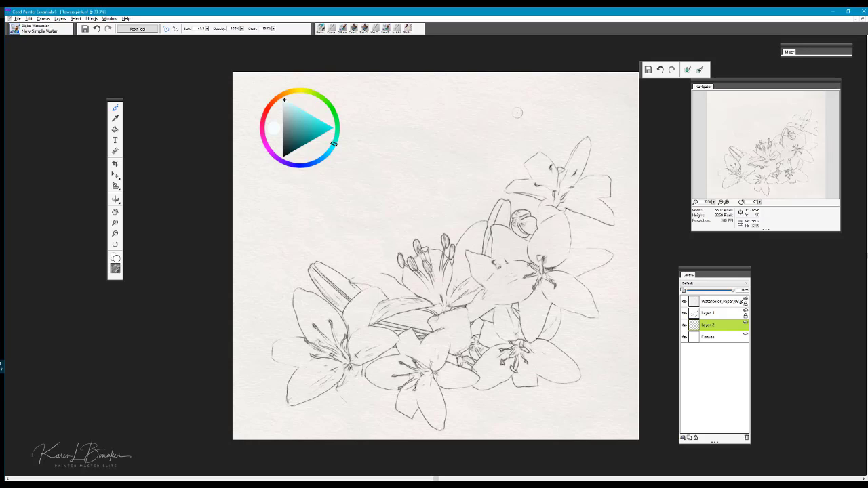
left_click(270, 110)
left_click(296, 109)
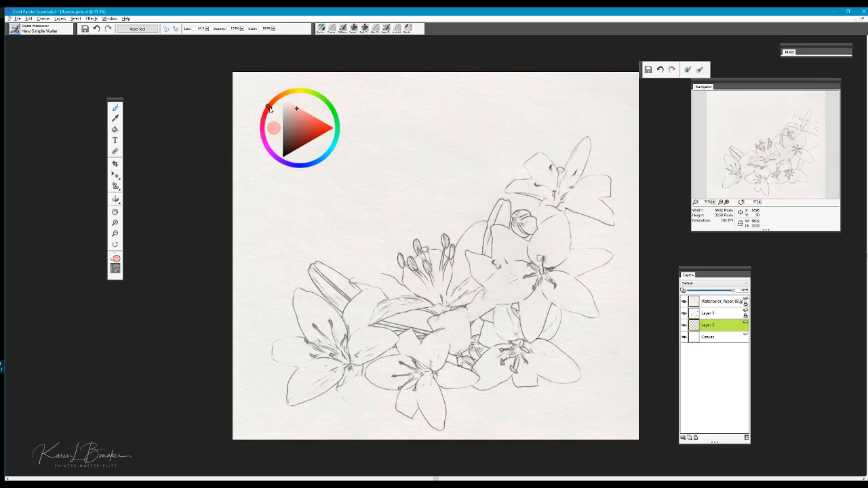
left_click(295, 108)
Paint a pale pink wash over the petals of the topmost lily on the new layer.
left_click_drag(588, 147, 566, 182)
left_click_drag(587, 142, 571, 182)
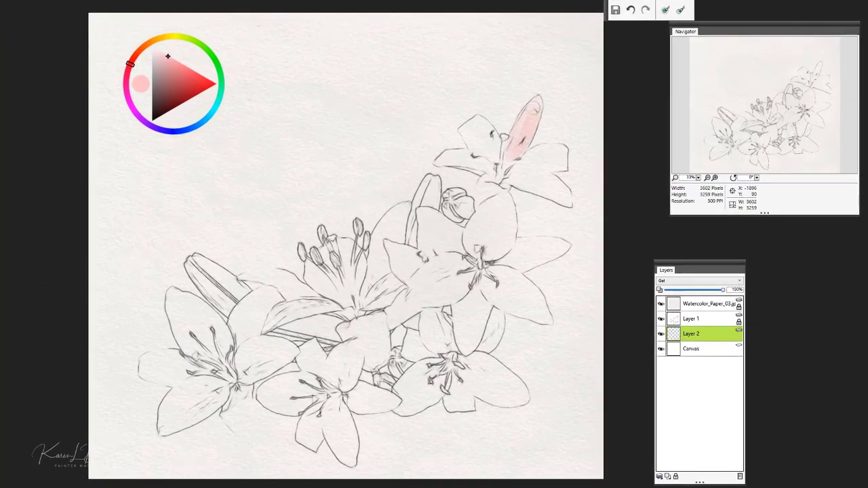
mouse_move(534, 108)
left_mouse_down()
mouse_move(519, 175)
mouse_move(520, 162)
mouse_move(545, 147)
mouse_move(526, 158)
mouse_move(561, 159)
mouse_move(517, 166)
mouse_move(562, 165)
mouse_move(526, 171)
mouse_move(567, 157)
mouse_move(527, 159)
mouse_move(562, 148)
mouse_move(508, 152)
mouse_move(507, 134)
mouse_move(492, 151)
mouse_move(478, 122)
mouse_move(491, 155)
mouse_move(483, 122)
mouse_move(489, 144)
mouse_move(474, 124)
mouse_move(492, 155)
mouse_move(488, 129)
mouse_move(475, 128)
mouse_move(492, 135)
mouse_move(475, 145)
mouse_move(460, 127)
mouse_move(470, 144)
mouse_move(494, 130)
left_mouse_up()
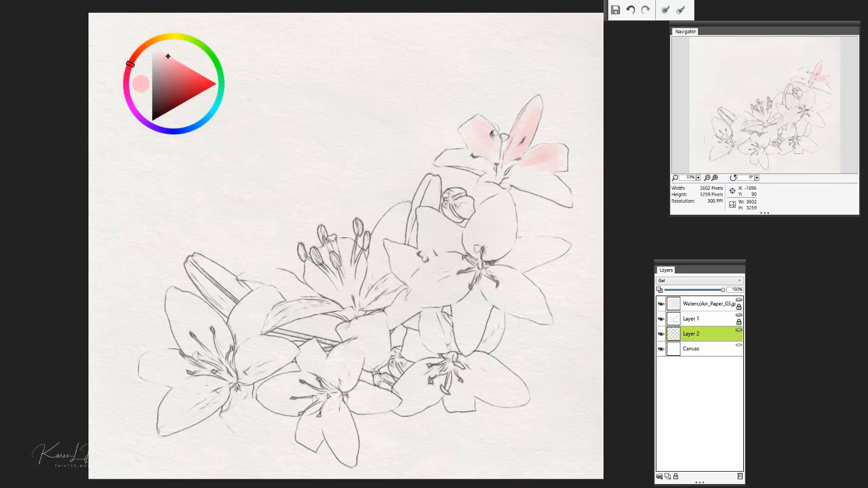
mouse_move(482, 169)
left_mouse_down()
mouse_move(428, 164)
mouse_move(485, 163)
mouse_move(446, 156)
mouse_move(515, 178)
mouse_move(547, 174)
mouse_move(520, 173)
mouse_move(551, 187)
mouse_move(557, 181)
mouse_move(514, 181)
mouse_move(542, 182)
mouse_move(515, 184)
mouse_move(560, 203)
left_mouse_up()
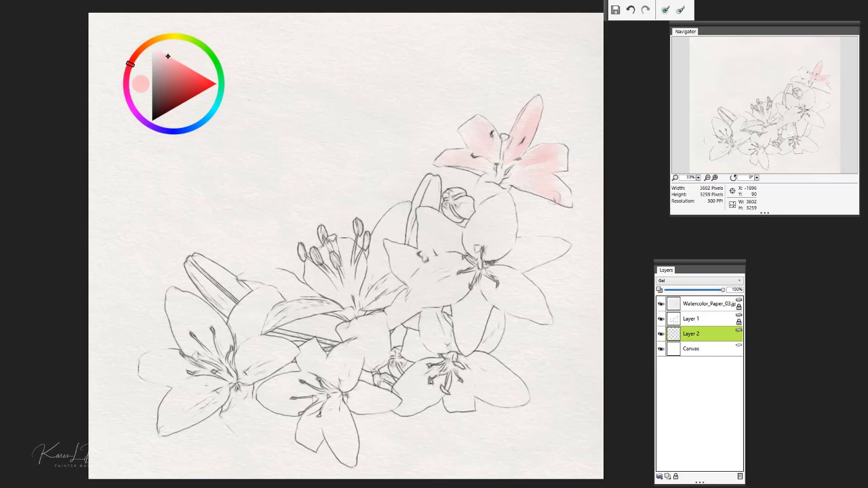
left_click_drag(493, 178, 480, 191)
Paint two pink test strokes on a temporary layer above Layer 2, and delete that layer.
left_click(710, 301)
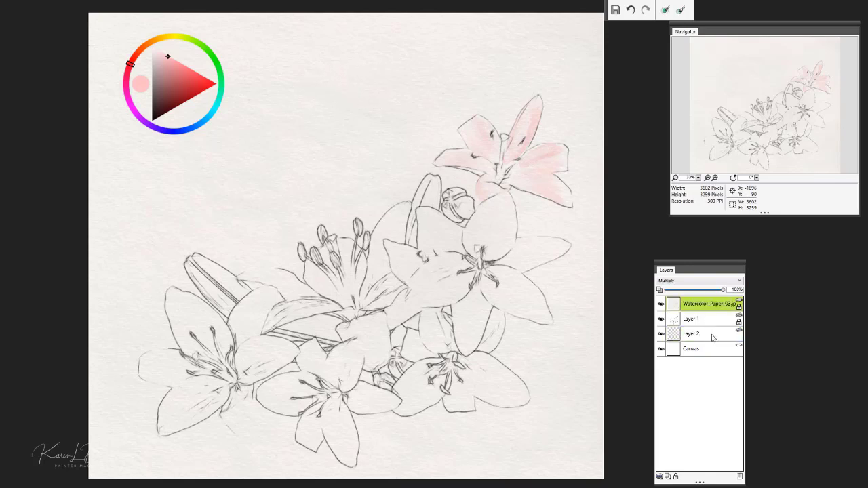
left_click(711, 336)
left_click(667, 476)
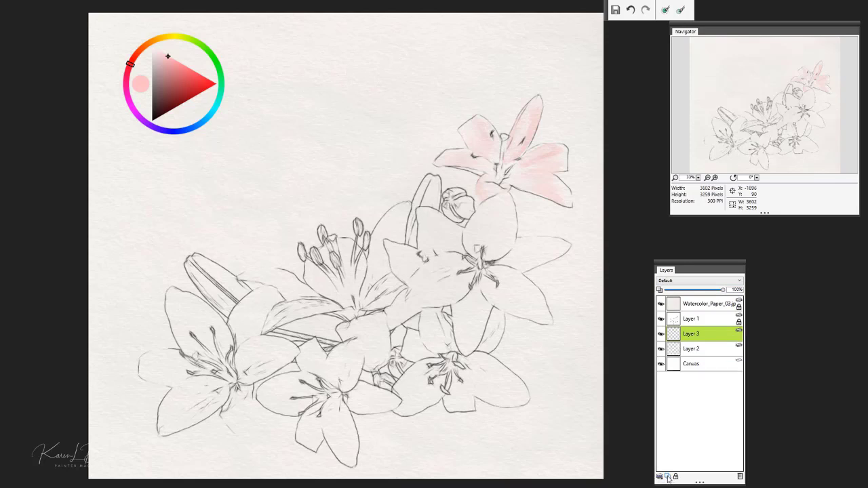
mouse_move(329, 96)
left_mouse_down()
mouse_move(353, 84)
mouse_move(331, 95)
mouse_move(400, 93)
left_mouse_up()
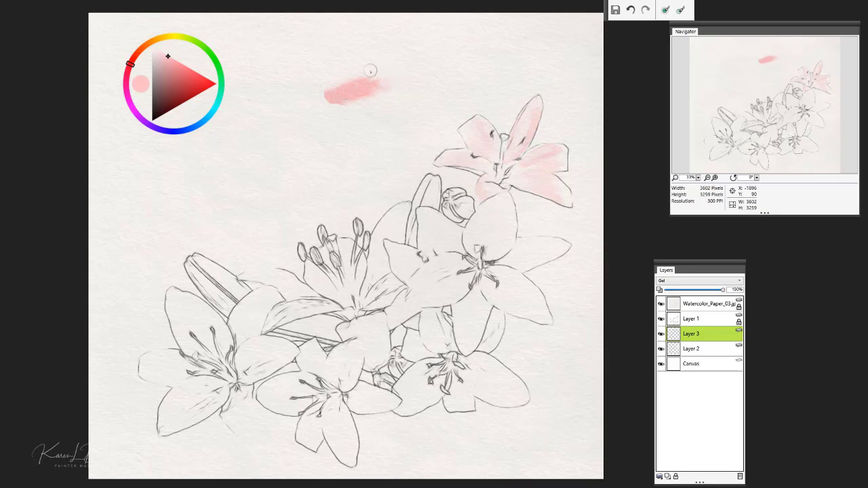
mouse_move(424, 53)
left_mouse_down()
mouse_move(404, 72)
mouse_move(438, 51)
mouse_move(419, 68)
left_mouse_up()
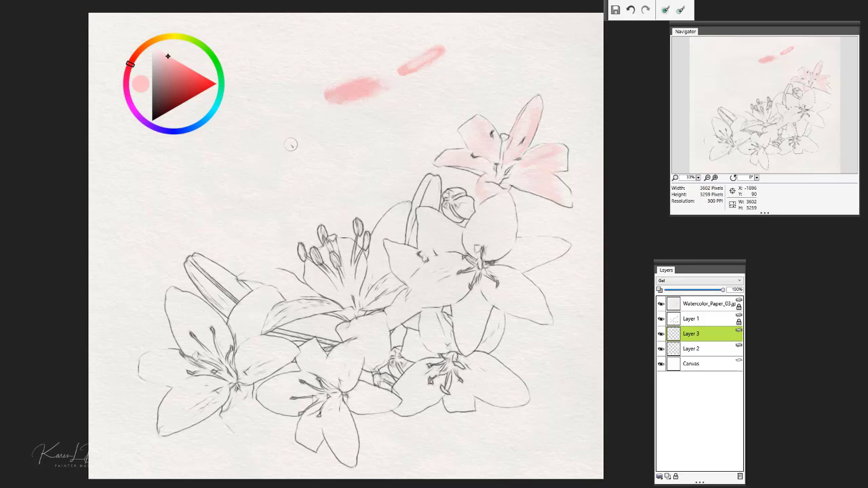
left_click(740, 477)
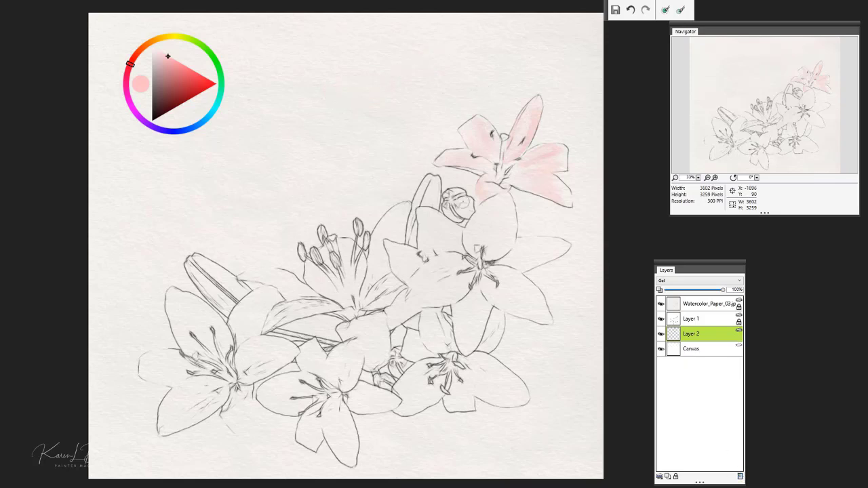
Paint pale pink washes on the upper and upper-right petals of the large lily below the topmost one on Layer 2.
mouse_move(497, 253)
left_mouse_down()
mouse_move(500, 209)
mouse_move(494, 253)
mouse_move(509, 219)
mouse_move(499, 218)
mouse_move(490, 255)
mouse_move(495, 211)
mouse_move(494, 254)
mouse_move(505, 236)
mouse_move(503, 211)
mouse_move(488, 256)
mouse_move(497, 221)
mouse_move(482, 249)
mouse_move(487, 210)
left_mouse_up()
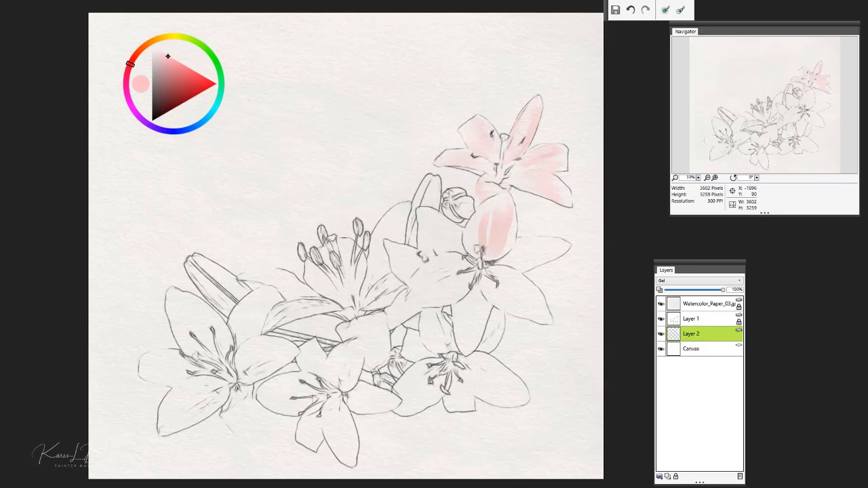
left_click_drag(479, 245, 495, 202)
left_click_drag(485, 245, 500, 201)
mouse_move(509, 262)
left_mouse_down()
mouse_move(542, 243)
mouse_move(519, 250)
mouse_move(539, 252)
mouse_move(522, 260)
mouse_move(550, 246)
mouse_move(517, 267)
mouse_move(560, 249)
left_mouse_up()
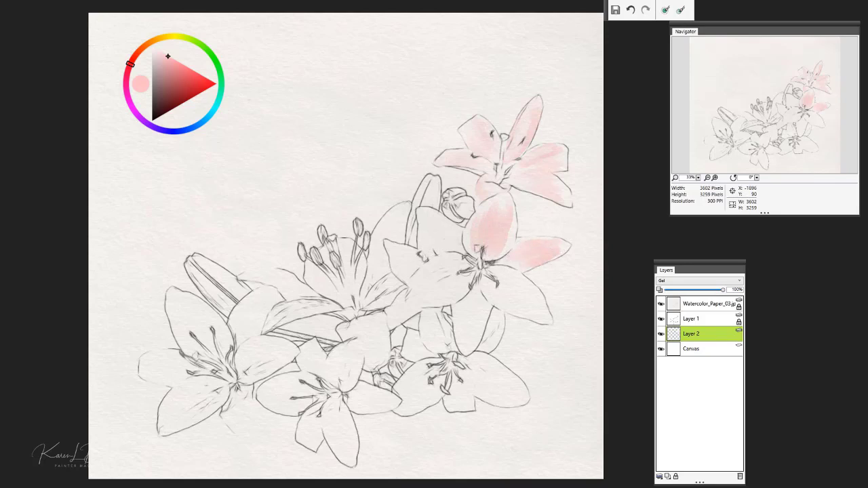
Paint pale pink washes on the left, bottom and lower-right petals of the large lily below the topmost one.
left_click_drag(453, 266, 412, 284)
mouse_move(457, 255)
left_mouse_down()
mouse_move(446, 276)
mouse_move(415, 294)
left_mouse_up()
mouse_move(462, 275)
left_mouse_down()
mouse_move(427, 291)
mouse_move(418, 302)
mouse_move(432, 300)
mouse_move(426, 305)
left_mouse_up()
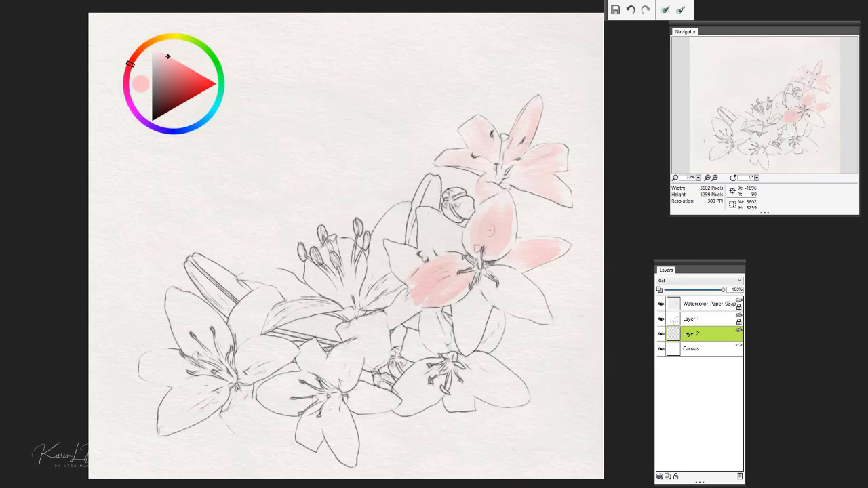
left_click_drag(473, 251, 477, 207)
left_click_drag(475, 301, 465, 348)
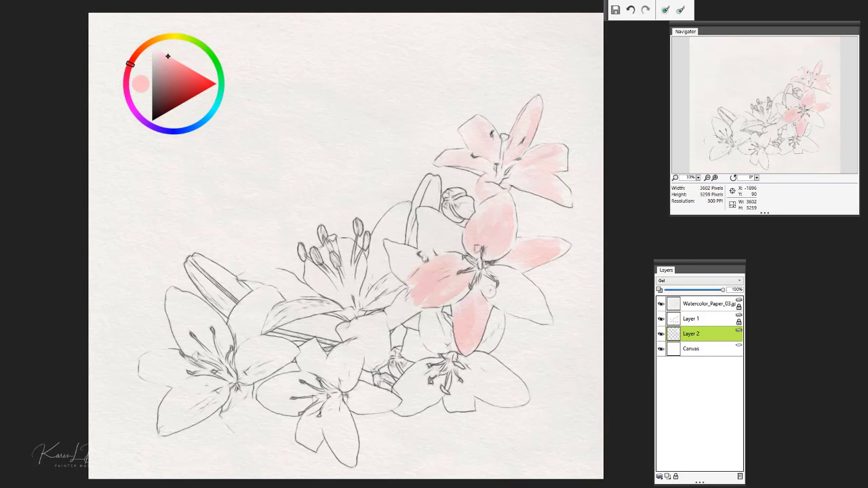
mouse_move(491, 290)
left_mouse_down()
mouse_move(527, 304)
mouse_move(507, 281)
mouse_move(538, 303)
mouse_move(498, 278)
mouse_move(532, 289)
mouse_move(543, 315)
mouse_move(509, 283)
mouse_move(546, 319)
left_mouse_up()
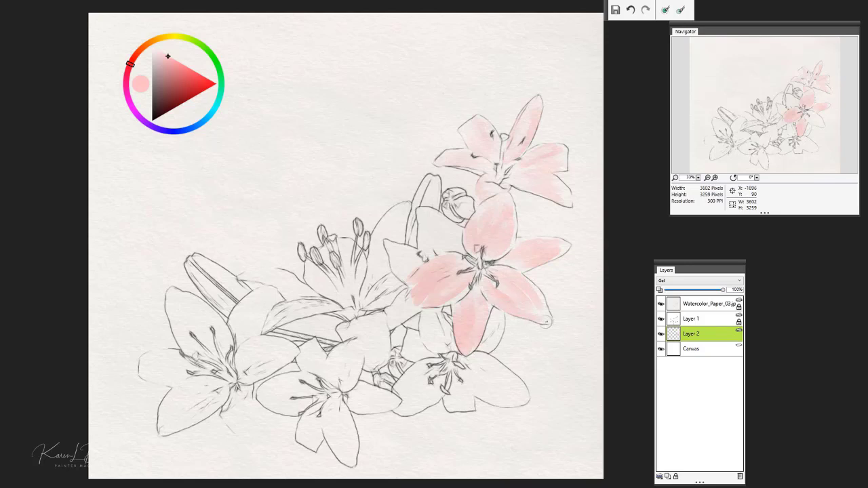
left_click_drag(498, 285, 546, 316)
left_click_drag(473, 283, 397, 308)
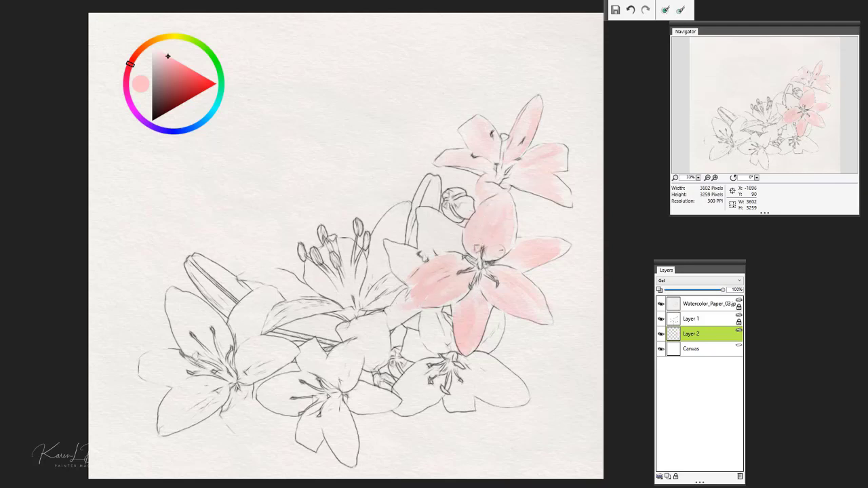
Deepen the pale pink wash on the large lily's top petal and continue the wash over the lower lilies.
mouse_move(500, 254)
left_mouse_down()
mouse_move(512, 227)
mouse_move(509, 206)
left_mouse_up()
left_click_drag(491, 253, 511, 192)
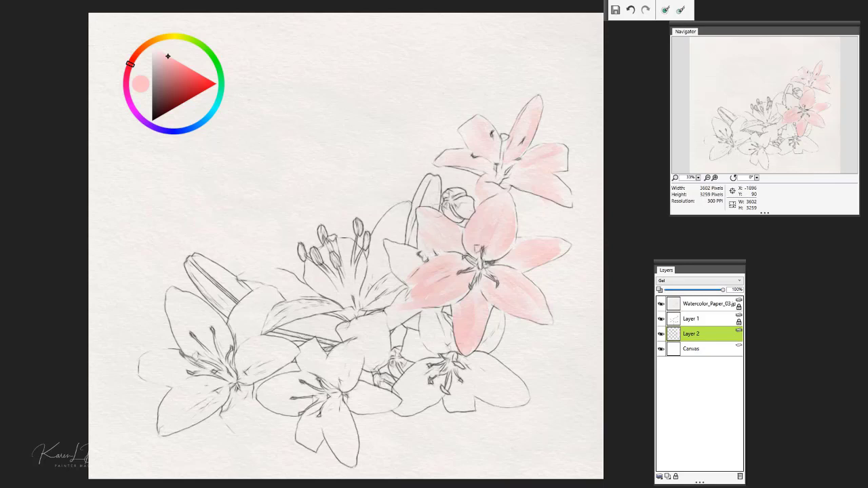
mouse_move(434, 364)
left_mouse_down()
mouse_move(401, 386)
mouse_move(434, 367)
mouse_move(403, 395)
mouse_move(425, 385)
mouse_move(421, 406)
mouse_move(396, 414)
mouse_move(429, 389)
mouse_move(420, 397)
left_mouse_up()
mouse_move(336, 402)
left_mouse_down()
mouse_move(345, 462)
mouse_move(339, 434)
mouse_move(352, 444)
mouse_move(344, 421)
mouse_move(344, 457)
mouse_move(334, 426)
mouse_move(346, 460)
mouse_move(339, 421)
mouse_move(350, 401)
mouse_move(377, 400)
mouse_move(356, 393)
mouse_move(390, 404)
mouse_move(354, 393)
mouse_move(380, 395)
left_mouse_up()
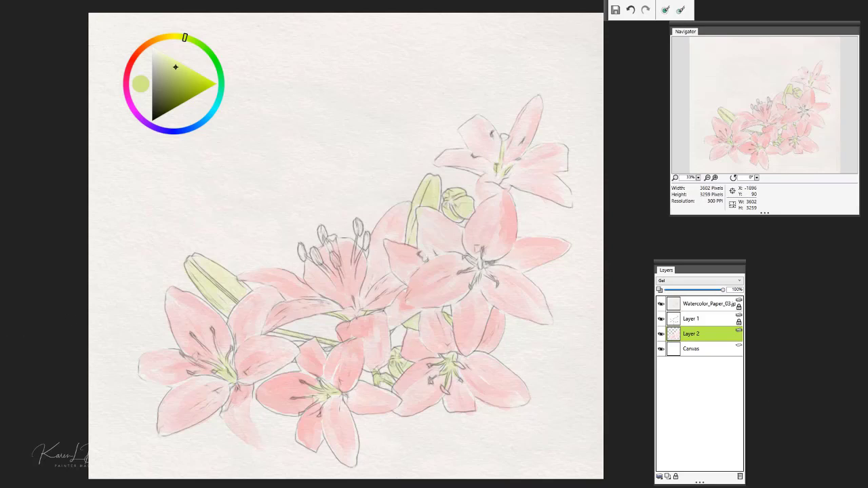
Rename Layer 2 as "Light Values".
double_click(693, 336)
mouse_move(702, 334)
left_mouse_down()
mouse_move(686, 332)
mouse_move(699, 334)
left_mouse_up()
key("BackSpace")
key("BackSpace")
key("BackSpace")
key("BackSpace")
key("BackSpace")
key("BackSpace")
key("BackSpace")
type("Light")
key("BackSpace")
key("BackSpace")
key("BackSpace")
key("BackSpace")
type("ight Values")
key("Return")
Add a new layer above Light Values and name it "Dark Values".
left_click(668, 477)
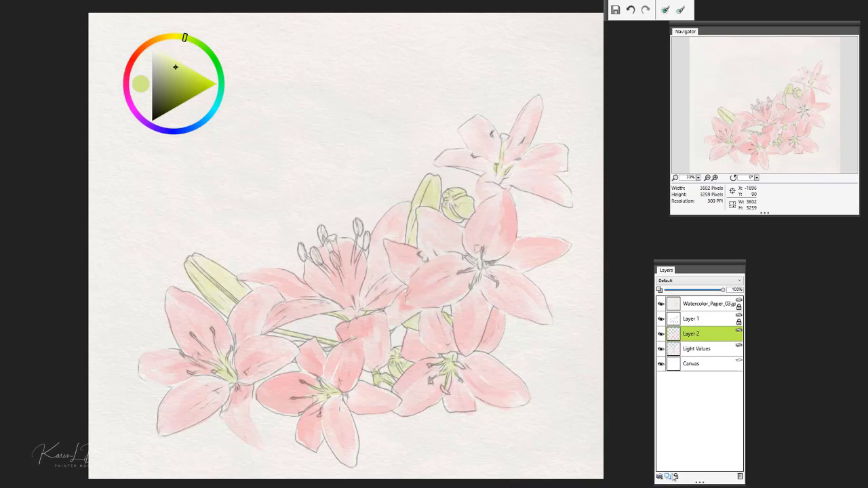
double_click(695, 336)
type("Dark Values")
key("Return")
Set the paint color to a dark burgundy with a pinkish-red hue.
left_click(137, 56)
left_click(128, 95)
left_click_drag(177, 73, 185, 90)
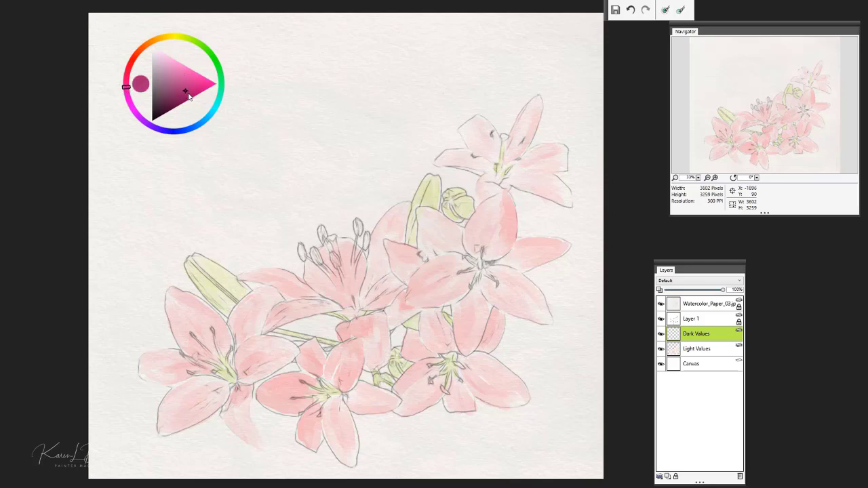
left_click_drag(126, 87, 126, 80)
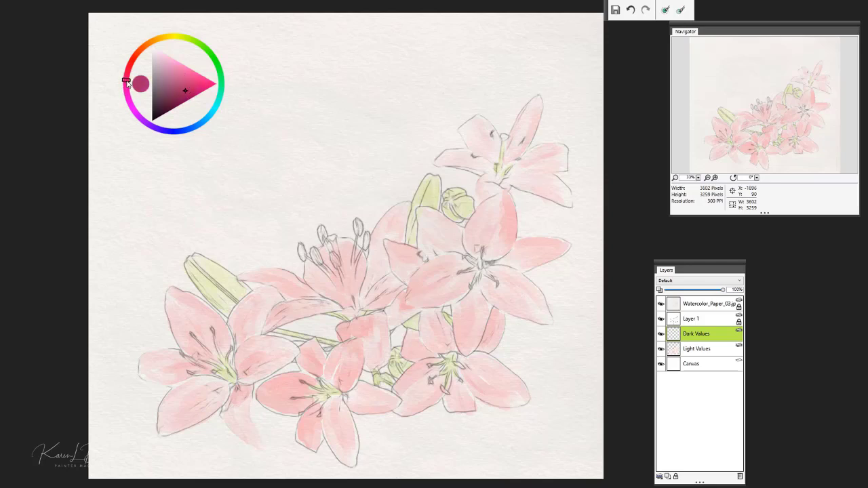
mouse_move(188, 89)
left_mouse_down()
mouse_move(191, 103)
mouse_move(177, 111)
left_mouse_up()
Paint a dark burgundy shadow at the base of the leftmost lily's upper-right petal on Dark Values.
left_click_drag(232, 331, 238, 335)
mouse_move(238, 340)
left_mouse_down()
mouse_move(233, 322)
mouse_move(245, 338)
mouse_move(235, 321)
mouse_move(234, 332)
left_mouse_up()
mouse_move(235, 335)
left_mouse_down()
mouse_move(236, 324)
mouse_move(238, 342)
mouse_move(237, 316)
left_mouse_up()
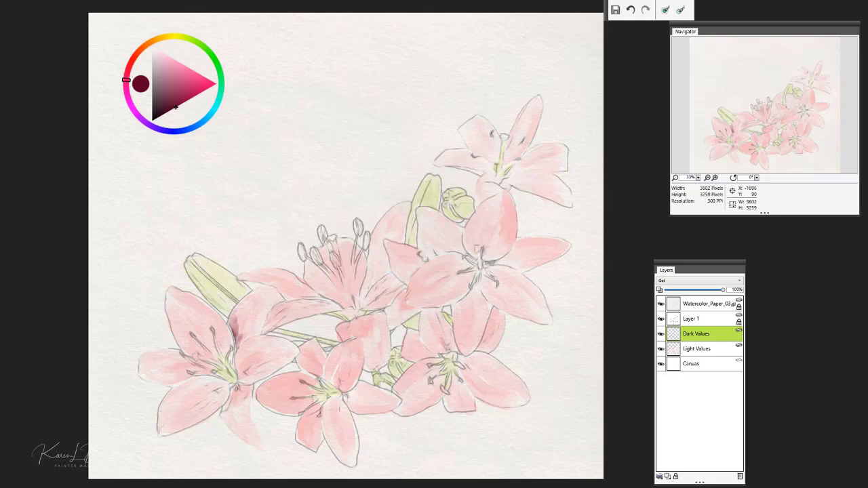
Paint dark burgundy shadows on the lower-right lily's upper and bottom petals and just below the leftmost lily's center.
left_click_drag(449, 347, 453, 350)
mouse_move(448, 343)
left_mouse_down()
mouse_move(455, 350)
mouse_move(445, 334)
mouse_move(454, 350)
left_mouse_up()
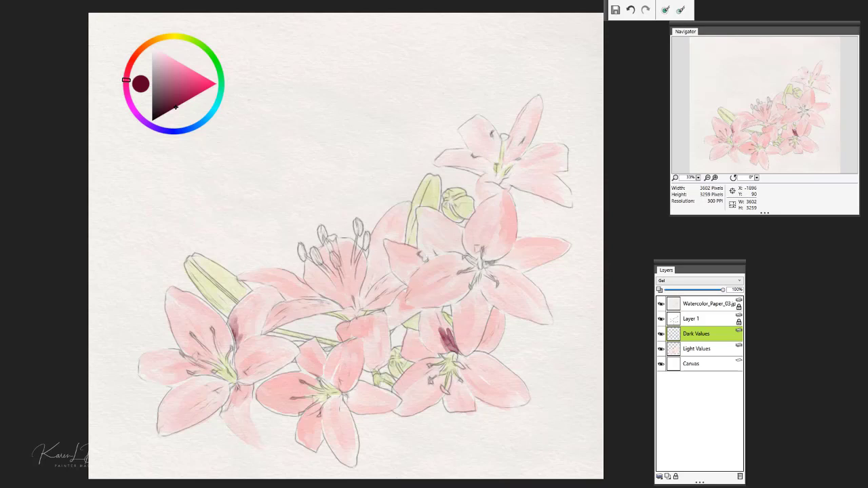
mouse_move(472, 408)
left_mouse_down()
mouse_move(460, 385)
mouse_move(468, 410)
left_mouse_up()
mouse_move(485, 342)
left_mouse_down()
mouse_move(480, 349)
mouse_move(487, 344)
left_mouse_up()
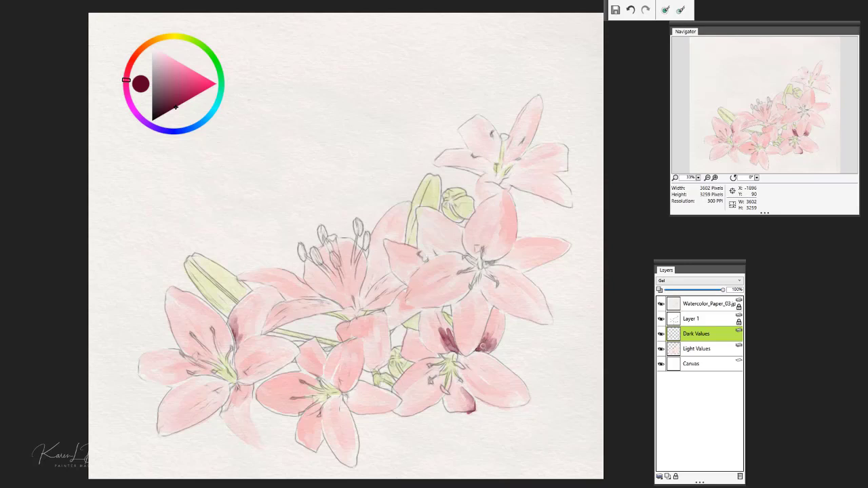
mouse_move(483, 344)
left_mouse_down()
mouse_move(487, 351)
mouse_move(487, 340)
left_mouse_up()
mouse_move(237, 406)
left_mouse_down()
mouse_move(242, 391)
mouse_move(228, 407)
mouse_move(246, 390)
mouse_move(227, 416)
mouse_move(246, 388)
mouse_move(225, 419)
mouse_move(247, 389)
left_mouse_up()
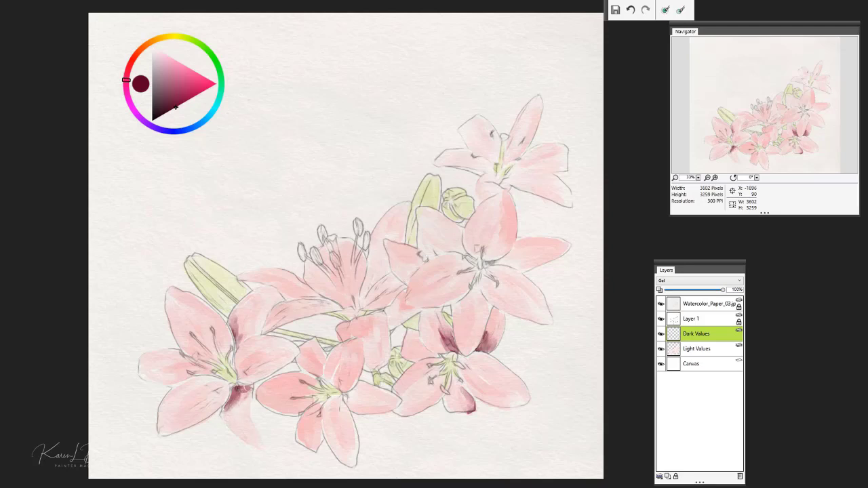
Compare the painting with and without the Layer 1 line drawing, ending with Dark Values as the active layer.
left_click(661, 319)
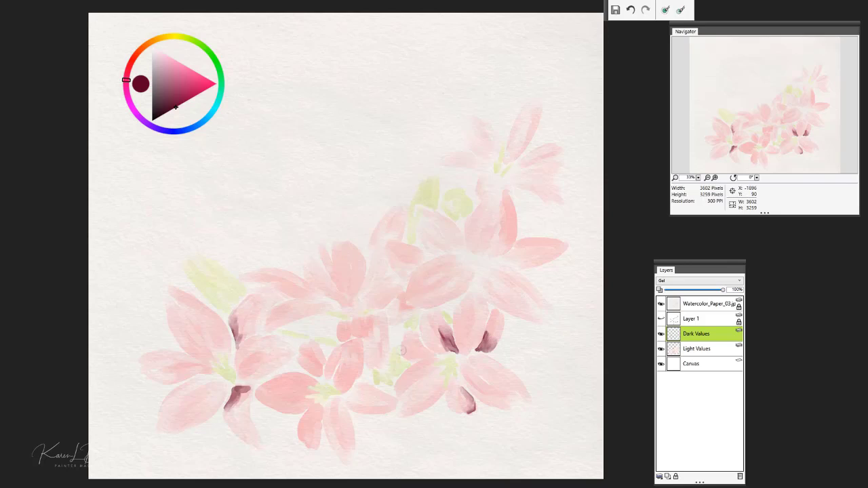
left_click(661, 319)
left_click(661, 319)
left_click(661, 319)
left_click(705, 348)
left_click(705, 335)
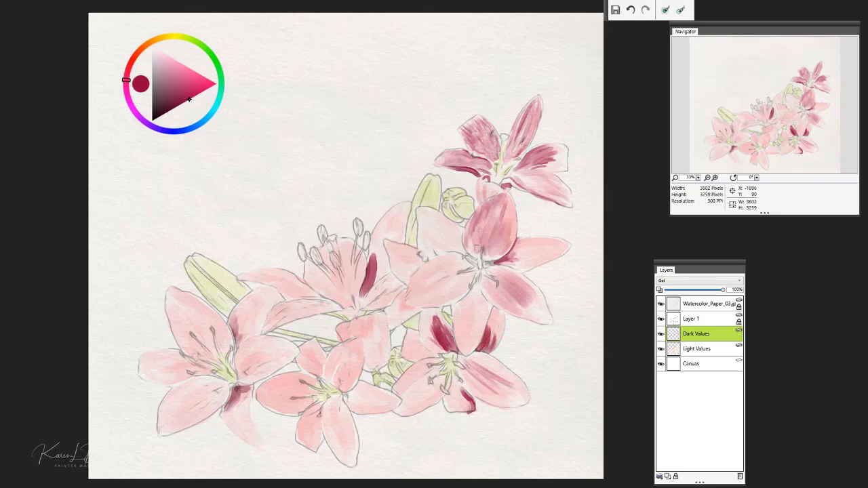
Paint crimson shading on the right and lower-right petals of the topmost lily.
mouse_move(513, 160)
left_mouse_down()
mouse_move(543, 102)
mouse_move(521, 154)
mouse_move(558, 160)
left_mouse_up()
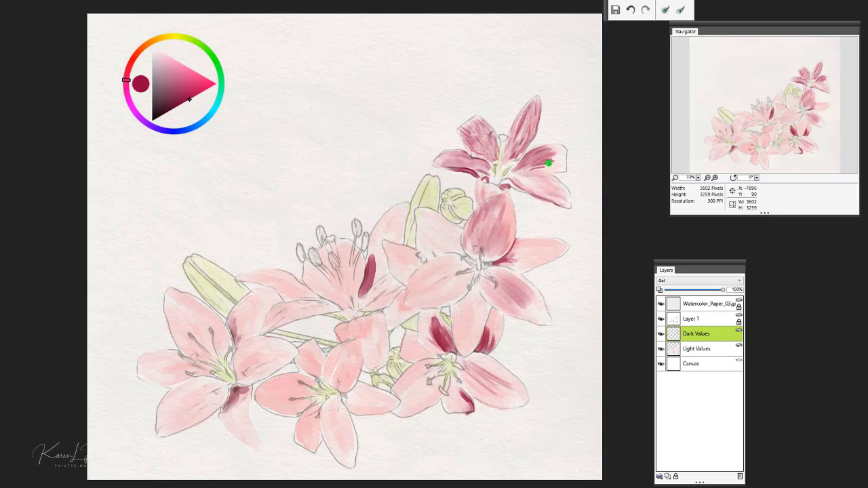
left_click_drag(565, 148, 552, 153)
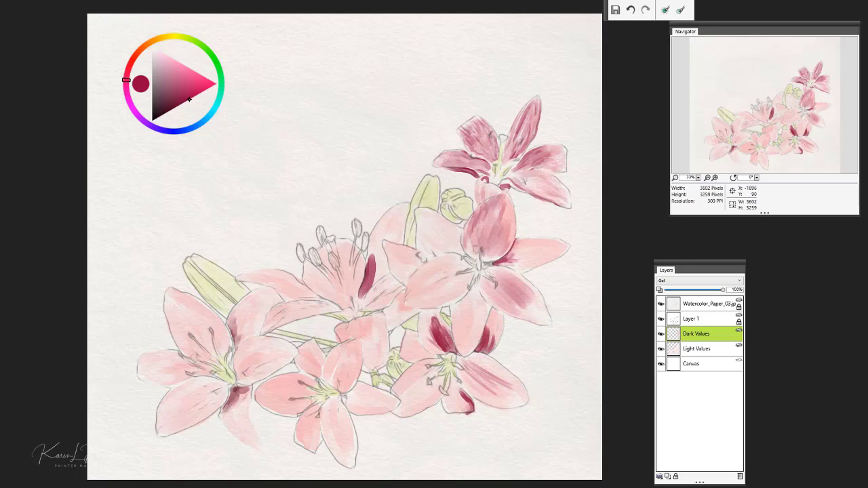
left_click_drag(523, 181, 540, 190)
Paint crimson shading on the large lily's top petal, beside its right petal and at the base of its bottom petal.
mouse_move(500, 201)
left_mouse_down()
mouse_move(476, 214)
mouse_move(472, 227)
left_mouse_up()
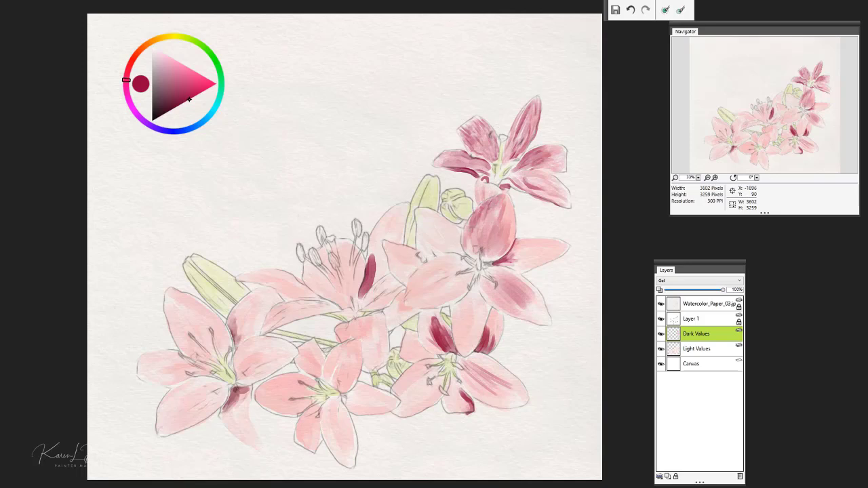
mouse_move(502, 266)
left_mouse_down()
mouse_move(528, 251)
mouse_move(510, 256)
left_mouse_up()
left_click_drag(464, 299, 454, 308)
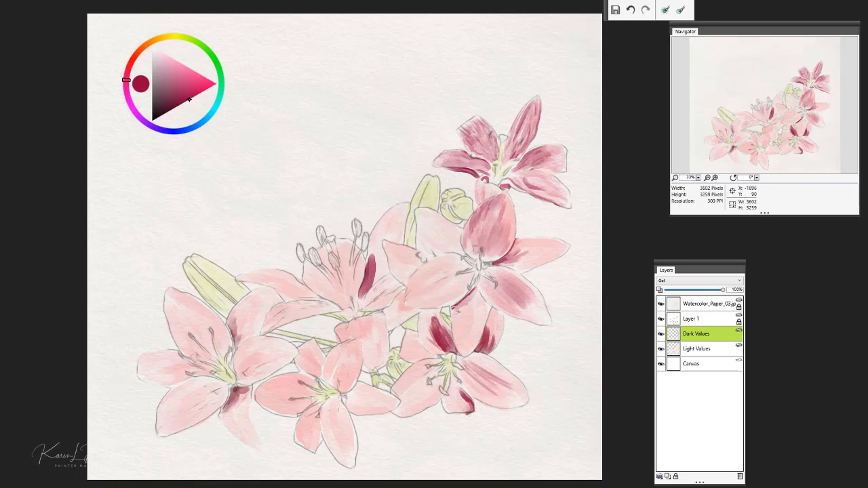
left_click_drag(457, 309, 453, 312)
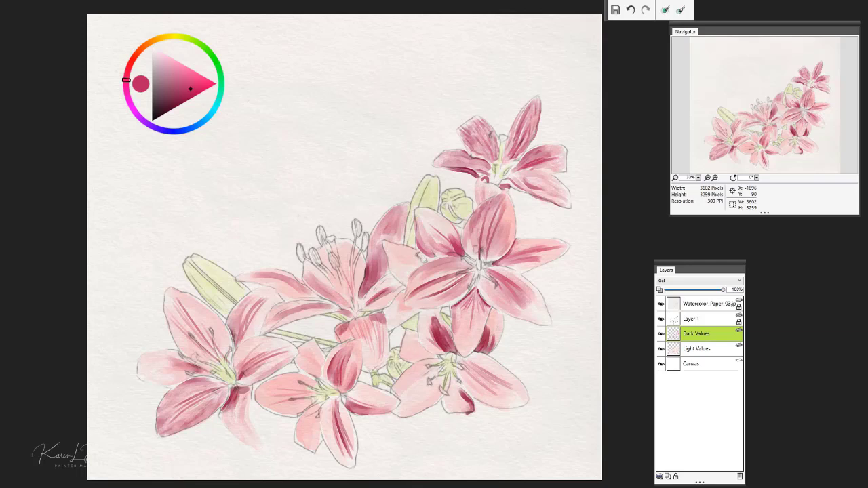
Try a rose streak on the lower-right lily's right petal, undo it, and paint streaks along its lower-left petal.
left_click_drag(460, 365, 489, 389)
key("ctrl+z")
left_click_drag(444, 377, 420, 403)
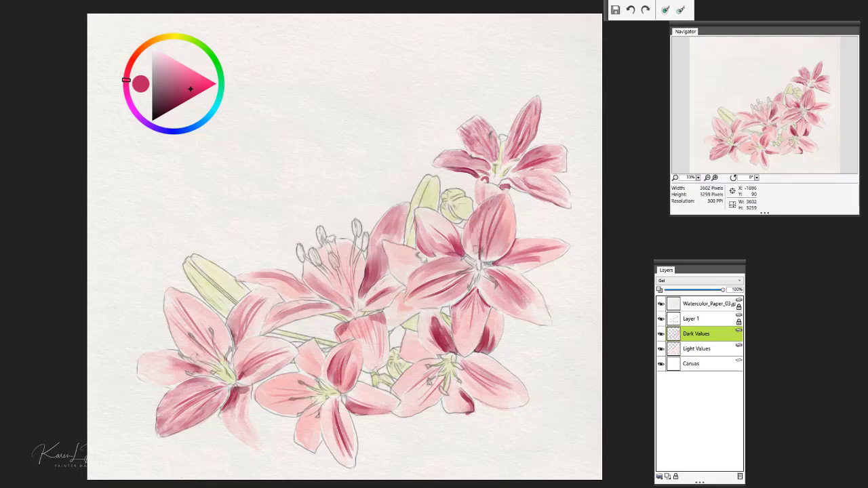
Add rose streaks to the leftmost lily's left-hand petals and the bottom-center lily's upper-left petal.
left_click_drag(222, 385, 185, 391)
left_click_drag(194, 367, 154, 370)
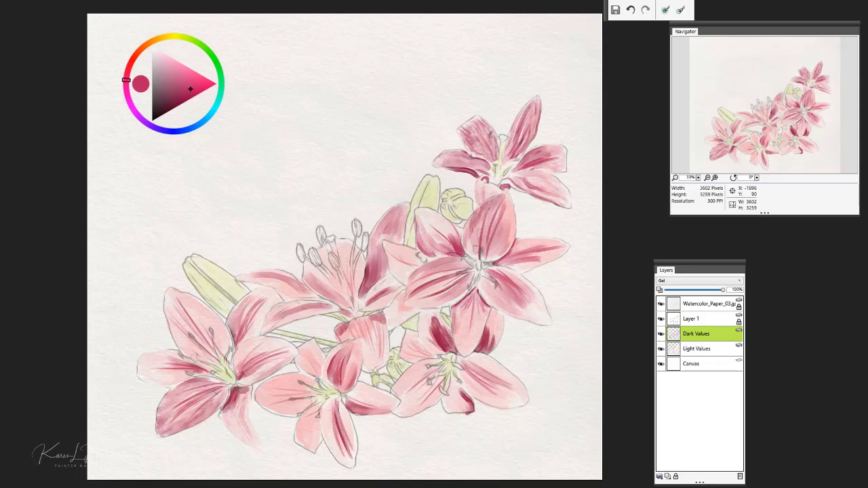
left_click_drag(321, 376, 311, 352)
Sample green from the round bud, darken it to olive, and shade the long bud above the leftmost lily.
left_click(469, 200, "alt")
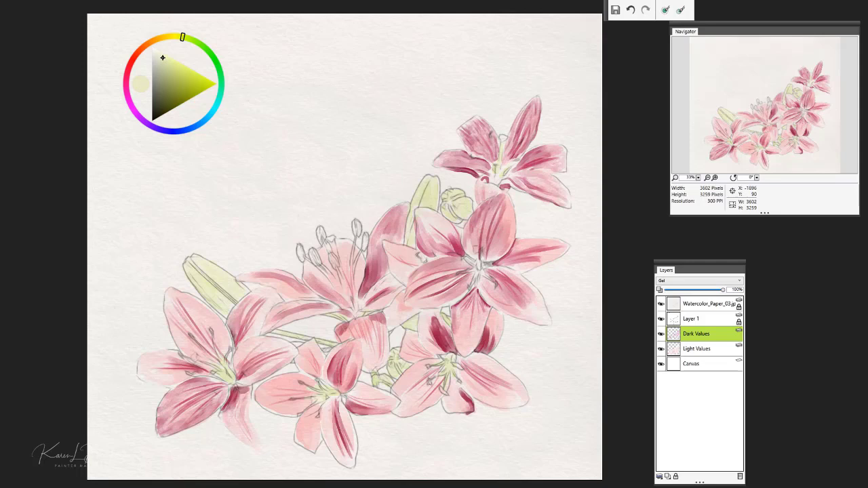
left_click(178, 88)
left_click(180, 99)
mouse_move(189, 270)
left_mouse_down()
mouse_move(229, 317)
mouse_move(194, 274)
mouse_move(224, 278)
mouse_move(241, 292)
mouse_move(200, 259)
mouse_move(231, 284)
left_mouse_up()
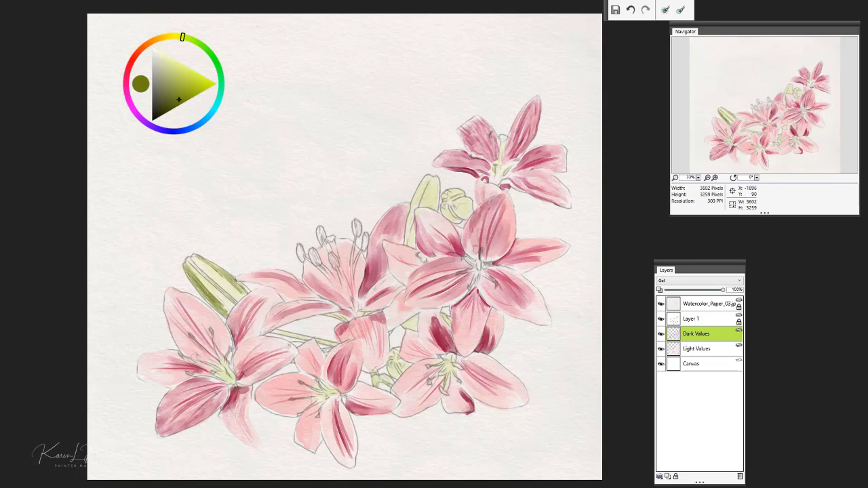
Switch to a very dark olive green and darken the stems above the bottom-center lily.
left_click(173, 109)
left_click(173, 118)
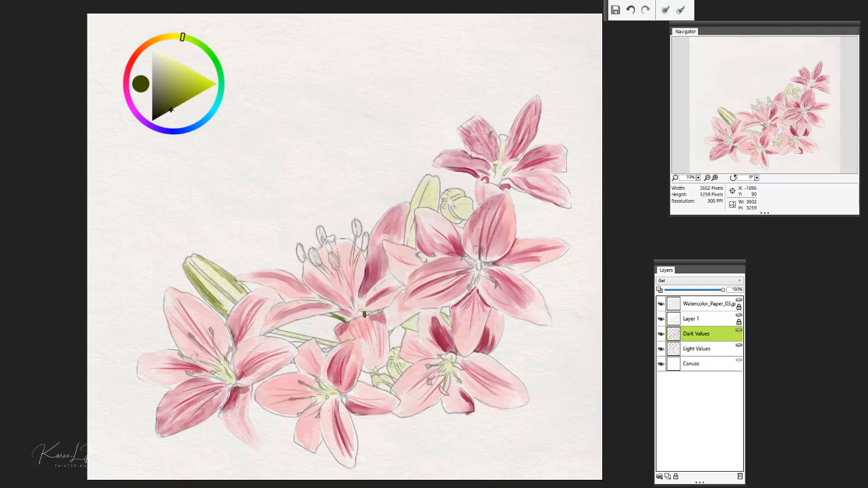
left_click_drag(278, 331, 336, 343)
mouse_move(274, 331)
left_mouse_down()
mouse_move(337, 344)
mouse_move(324, 348)
left_mouse_up()
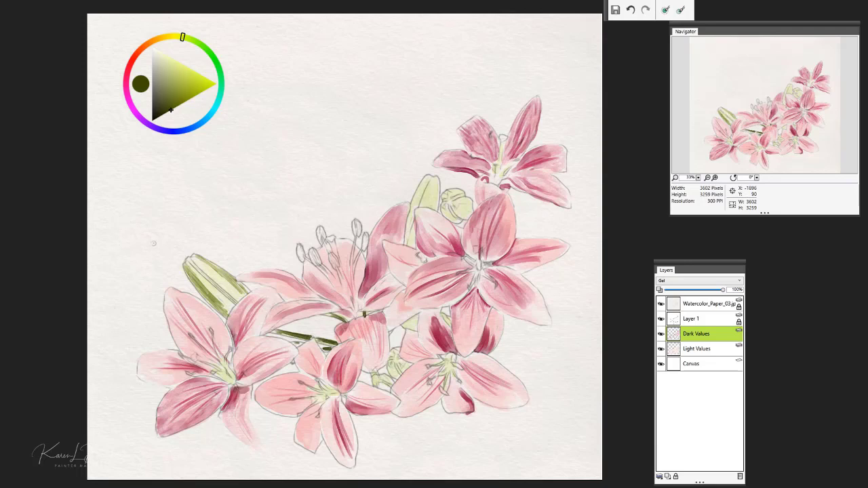
Choose a dark maroon and paint lines along the length of the long bud above the leftmost lily.
left_click(135, 57)
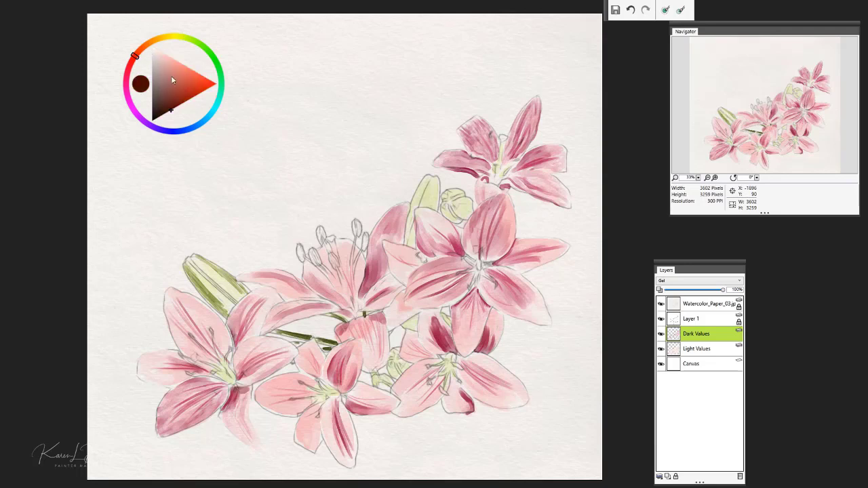
left_click(128, 74)
mouse_move(170, 76)
left_mouse_down()
mouse_move(183, 106)
mouse_move(175, 113)
left_mouse_up()
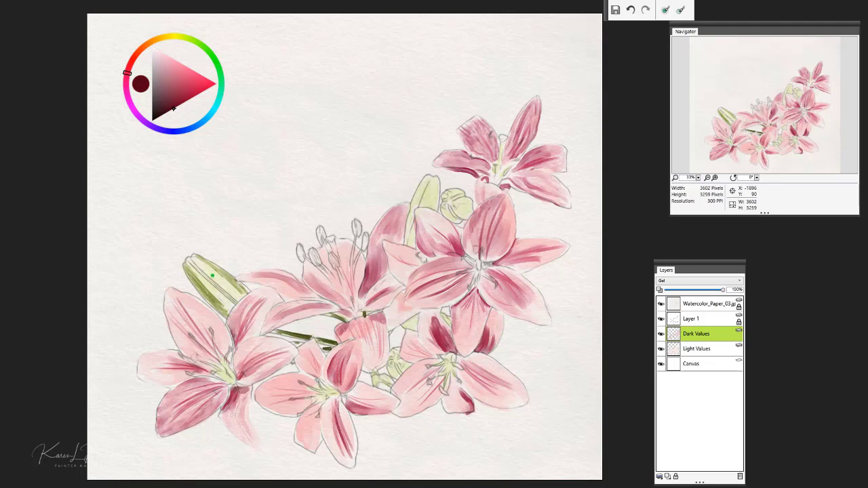
left_click_drag(188, 261, 238, 305)
left_click_drag(194, 263, 240, 306)
left_click(221, 86)
left_click(180, 89)
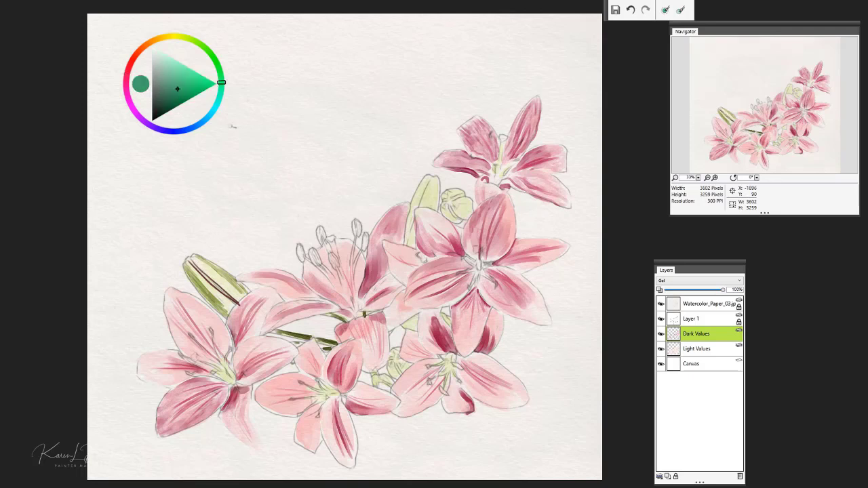
left_click(264, 306, "alt")
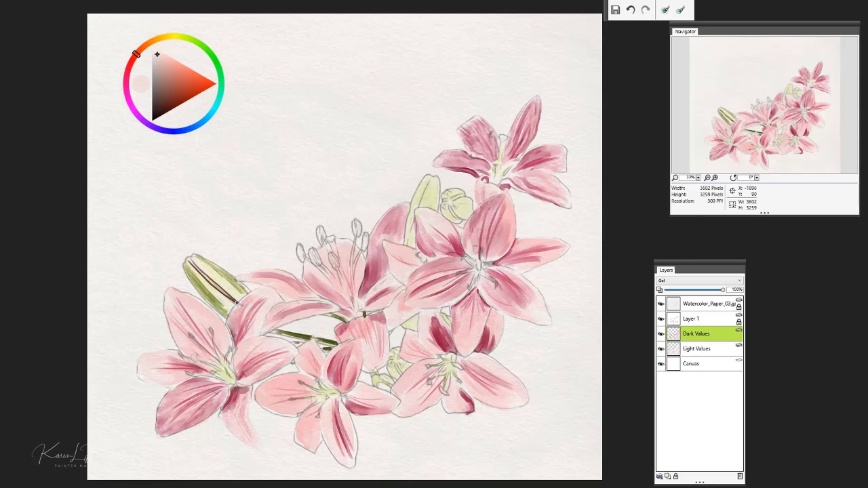
left_click(237, 311, "alt")
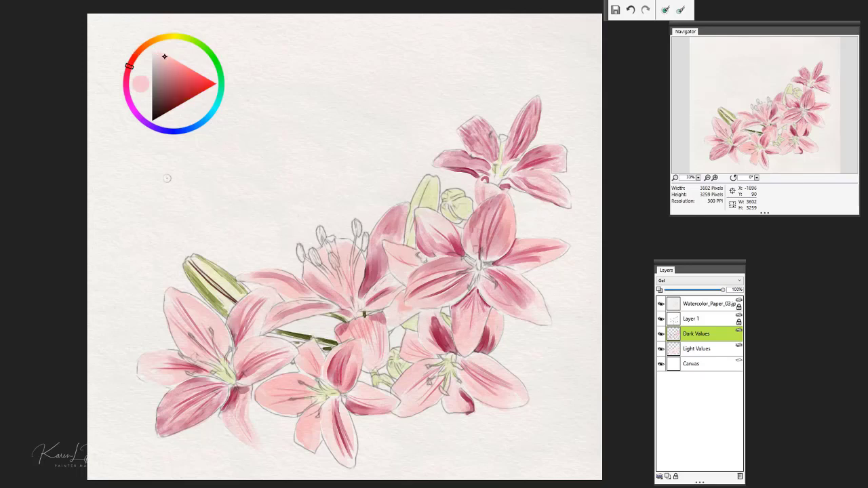
Sample a muted olive from the left bud and shade the tall upper bud and the green areas among the lower lilies.
left_click(220, 295, "alt")
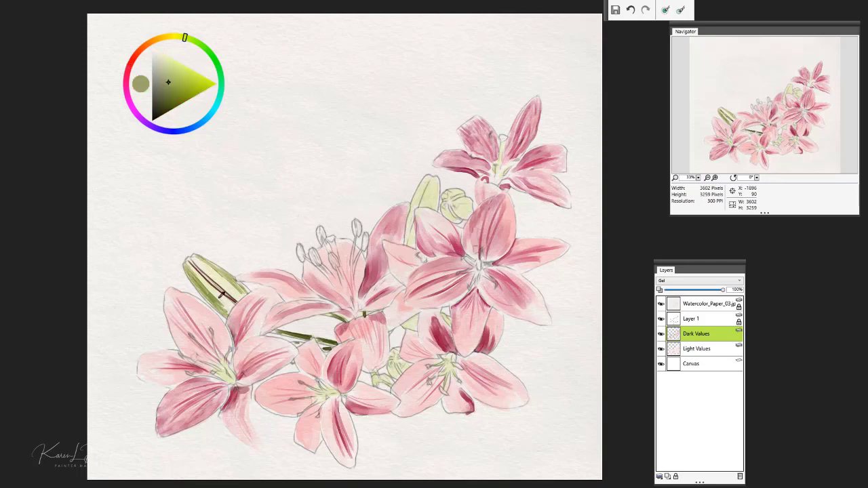
mouse_move(432, 178)
left_mouse_down()
mouse_move(412, 214)
mouse_move(413, 203)
mouse_move(407, 241)
left_mouse_up()
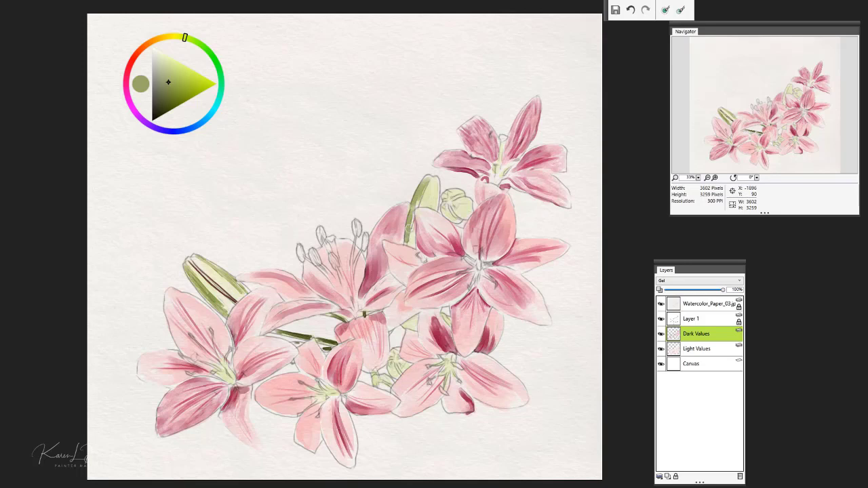
left_click_drag(439, 180, 408, 246)
left_click_drag(419, 324, 412, 322)
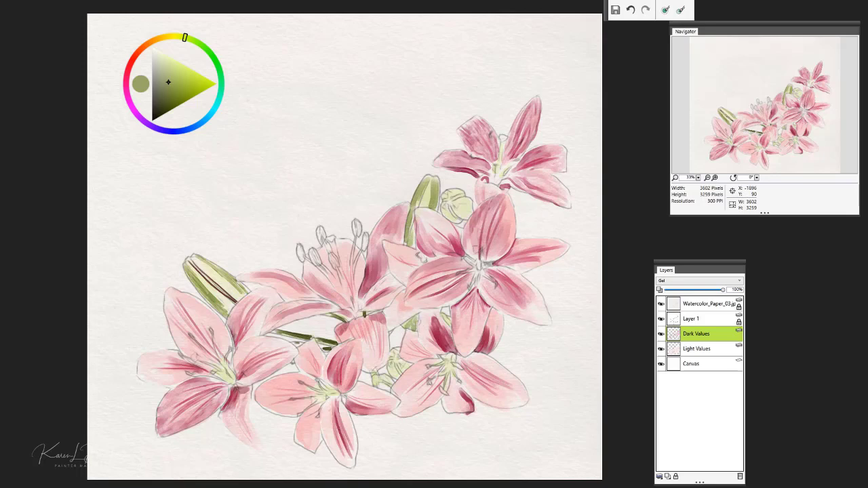
mouse_move(373, 374)
left_mouse_down()
mouse_move(376, 387)
mouse_move(390, 382)
mouse_move(378, 376)
left_mouse_up()
Choose a very dark olive green and darken the stem gaps between the lower lilies and under the large right lily.
left_click(171, 109)
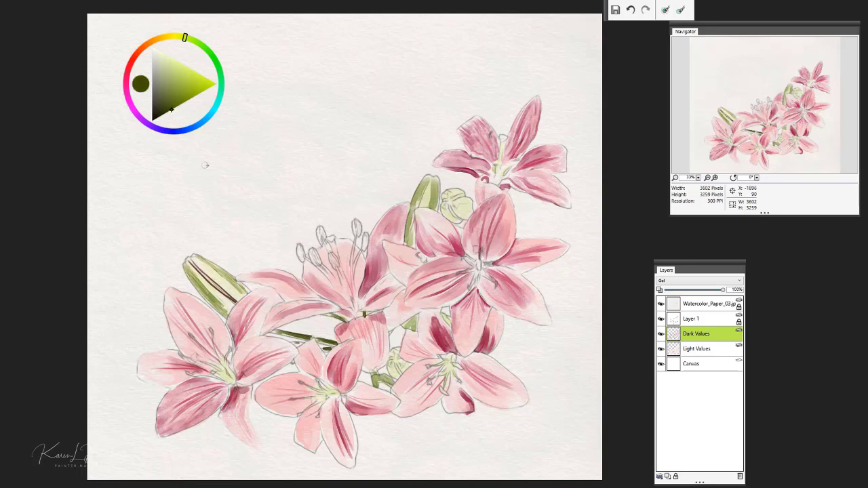
mouse_move(373, 375)
left_mouse_down()
mouse_move(385, 379)
mouse_move(378, 372)
left_mouse_up()
mouse_move(417, 318)
left_mouse_down()
mouse_move(409, 324)
mouse_move(448, 324)
left_mouse_up()
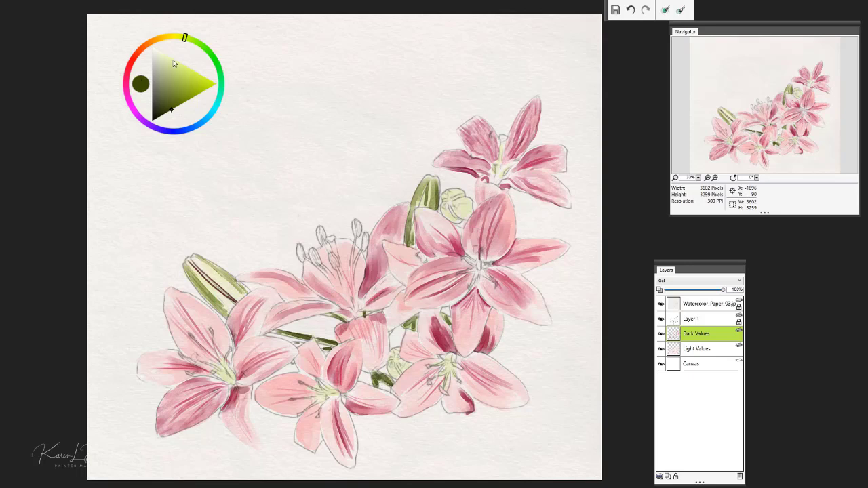
Choose a bright yellow and add a new layer in Gel mode above Dark Values.
left_click(172, 36)
left_click(190, 74)
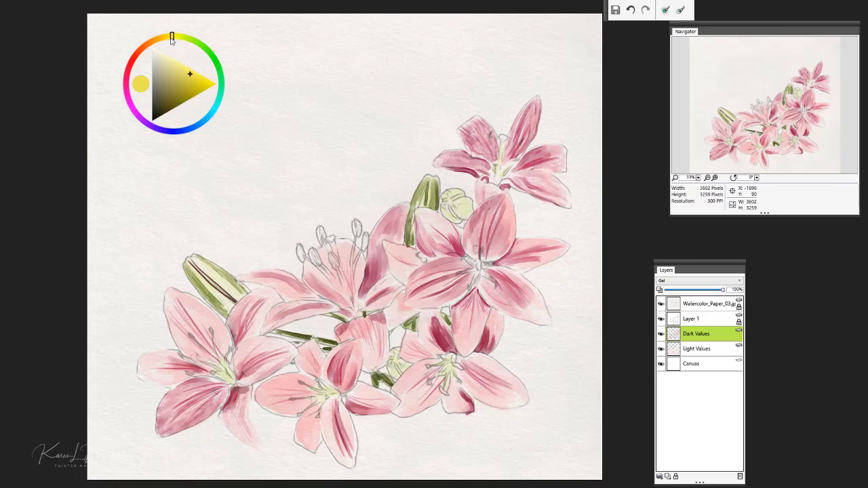
left_click(174, 36)
left_click(204, 79)
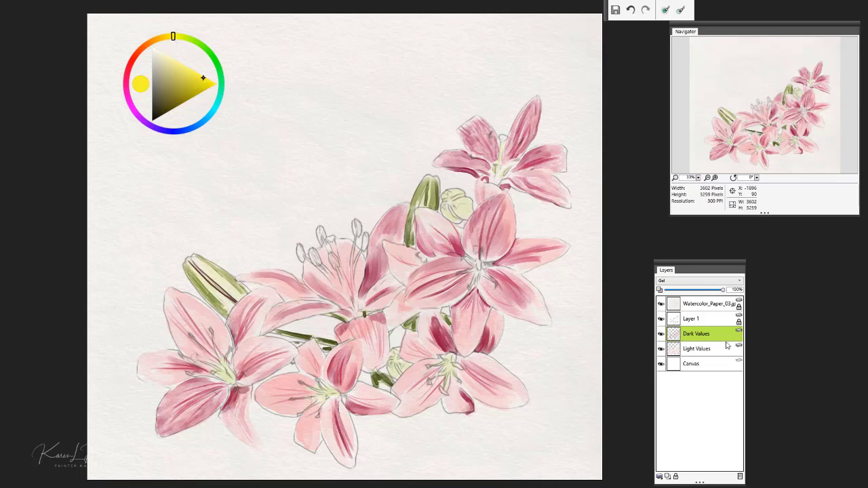
left_click(667, 476)
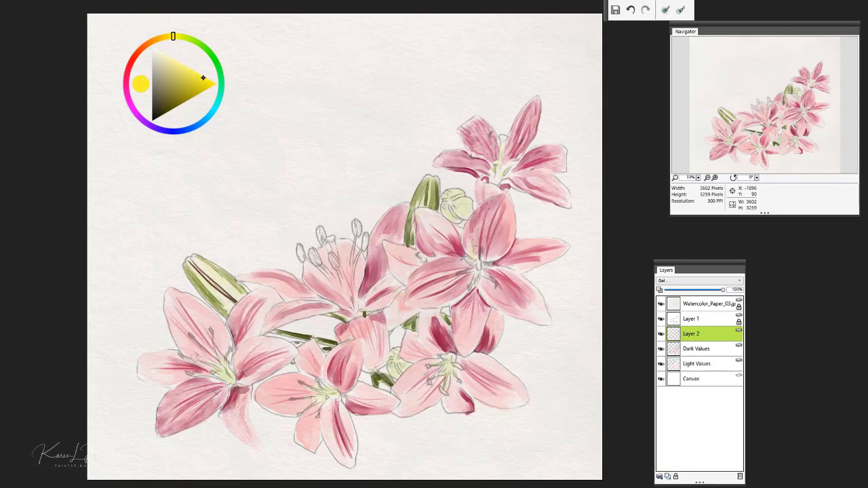
Glaze yellow over the inner petals of the large right lily and the pale petal beside it.
left_click_drag(483, 256, 501, 233)
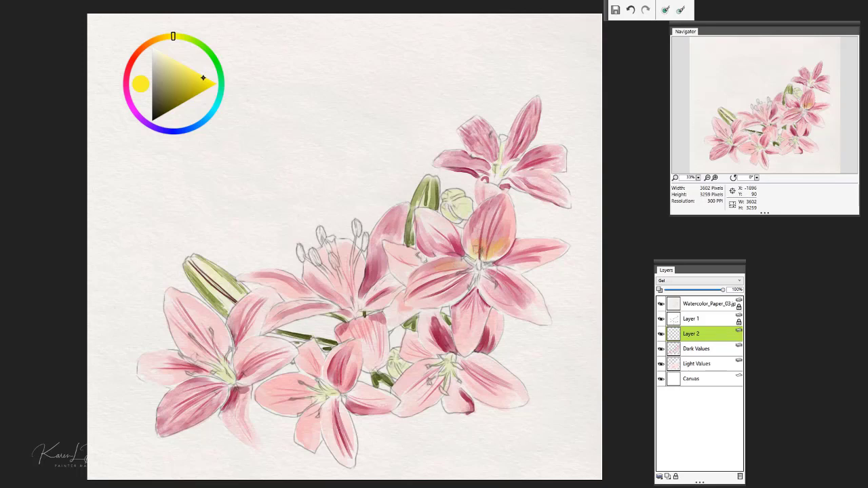
left_click_drag(495, 280, 483, 288)
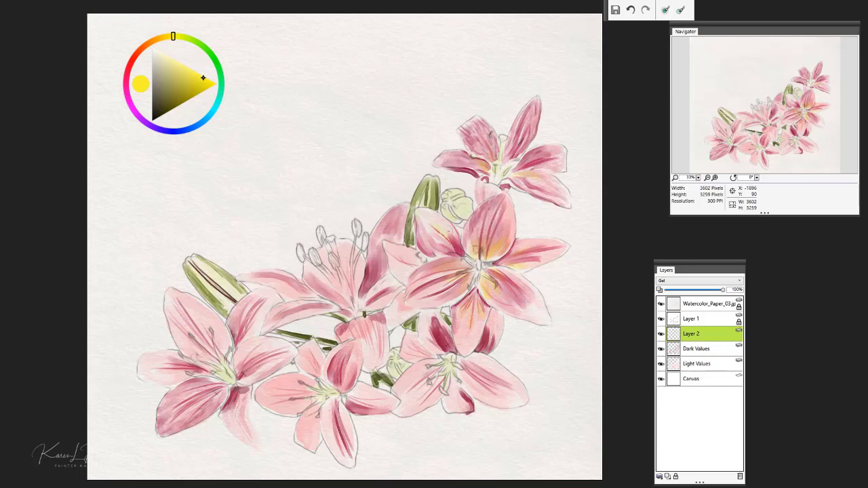
left_click_drag(427, 259, 408, 255)
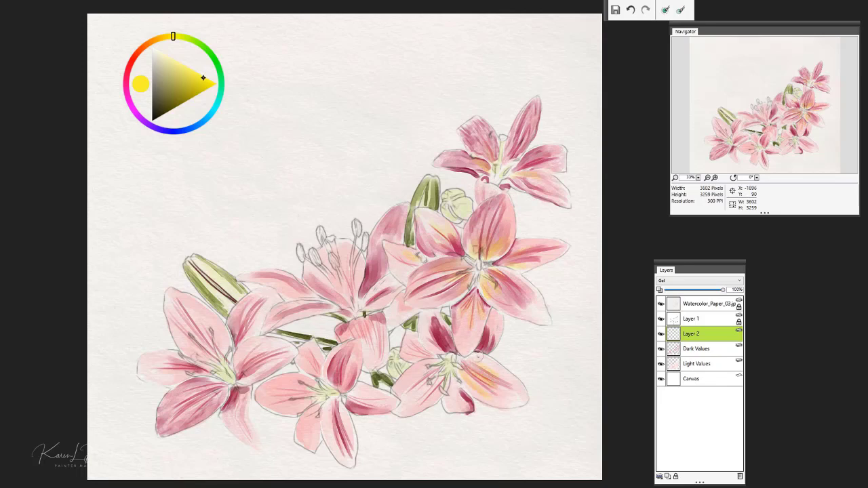
Glaze yellow along the petals of the two bottom lilies, the leftmost lily and the lily with upright stamens.
left_click_drag(458, 383, 452, 397)
left_click_drag(316, 391, 299, 393)
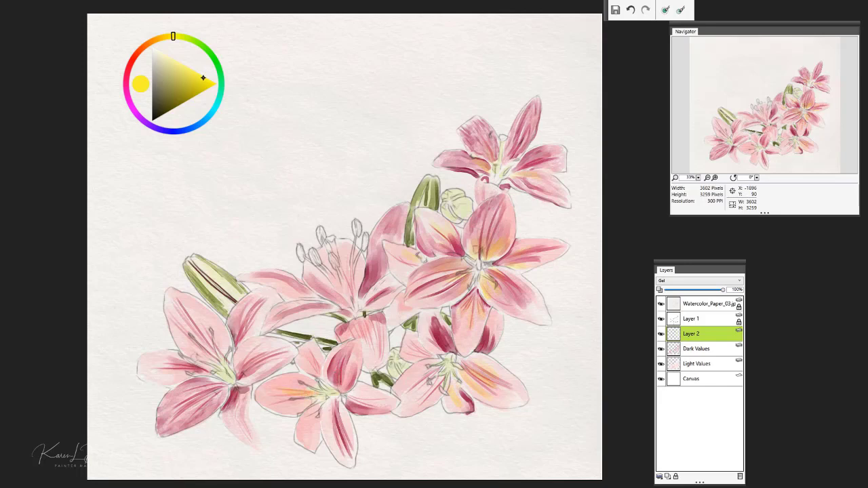
left_click_drag(342, 367, 338, 383)
mouse_move(244, 375)
left_mouse_down()
mouse_move(255, 360)
mouse_move(242, 371)
left_mouse_up()
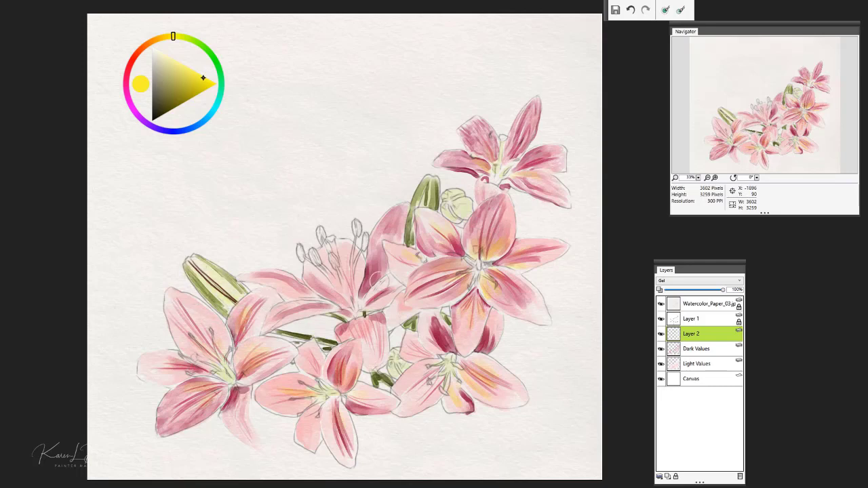
left_click_drag(352, 290, 343, 269)
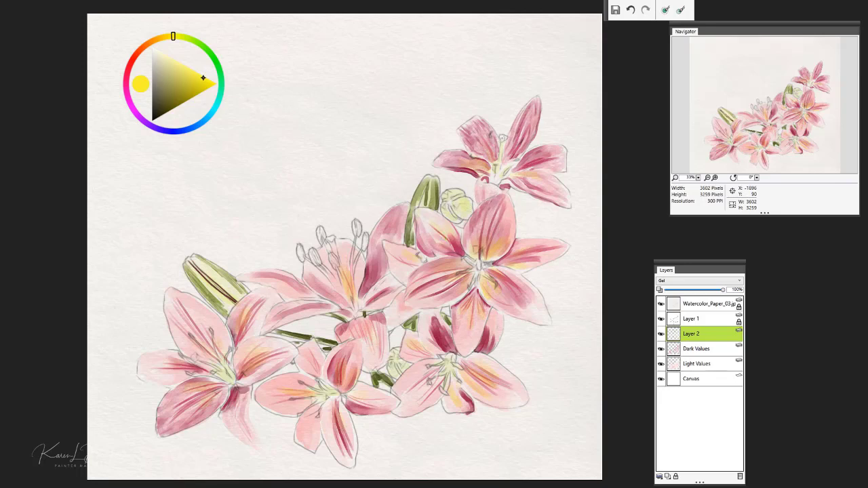
Dab yellow onto the anthers of the topmost lily and of the lily with upright stamens.
left_click(503, 139)
left_click(512, 160)
left_click(509, 168)
left_click(334, 265)
left_click(334, 239)
left_click(316, 256)
left_click(303, 252)
left_click(364, 243)
left_click(358, 227)
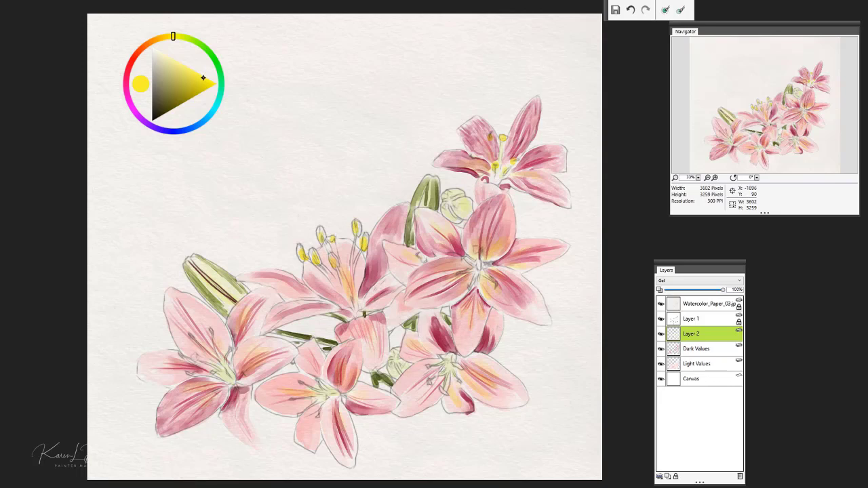
Dab yellow onto the anthers of the lower-right and leftmost lilies.
left_click_drag(430, 378, 430, 383)
left_click(461, 382)
left_click(211, 331)
left_click(192, 356)
left_click(181, 354)
left_click(191, 338)
left_click(229, 353)
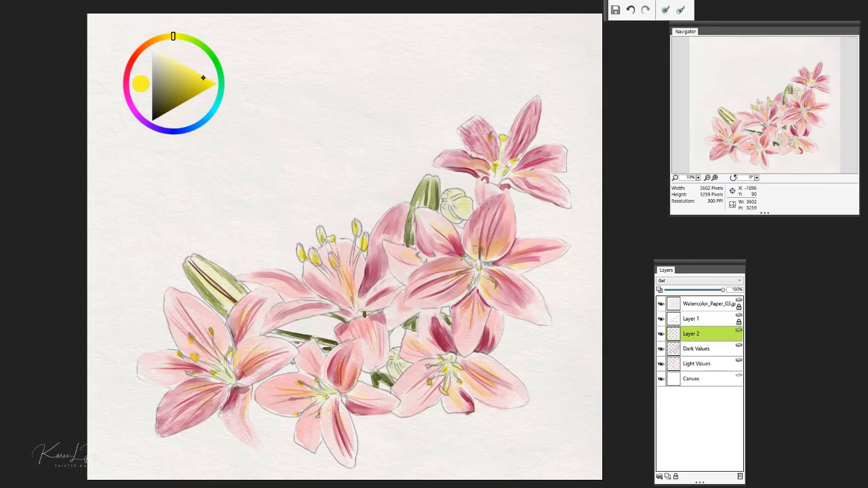
Sample olive green from the tall upper bud and shade the lily throats, the green gaps, the small lower buds and the round bud.
left_click(434, 183, "alt")
left_click(433, 190, "alt")
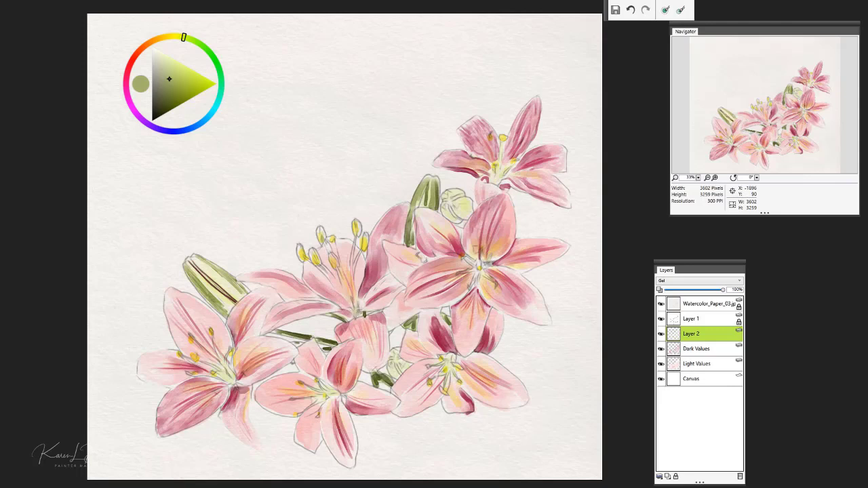
mouse_move(360, 299)
left_mouse_down()
mouse_move(363, 314)
mouse_move(337, 316)
left_mouse_up()
left_click_drag(448, 318, 449, 320)
mouse_move(396, 360)
left_mouse_down()
mouse_move(400, 375)
mouse_move(396, 360)
left_mouse_up()
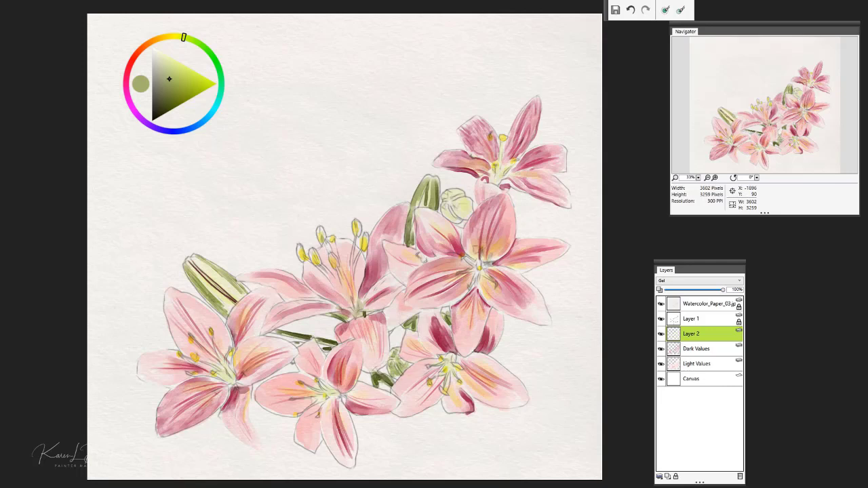
left_click_drag(340, 397, 331, 393)
mouse_move(471, 204)
left_mouse_down()
mouse_move(456, 203)
mouse_move(457, 219)
mouse_move(458, 195)
mouse_move(448, 197)
left_mouse_up()
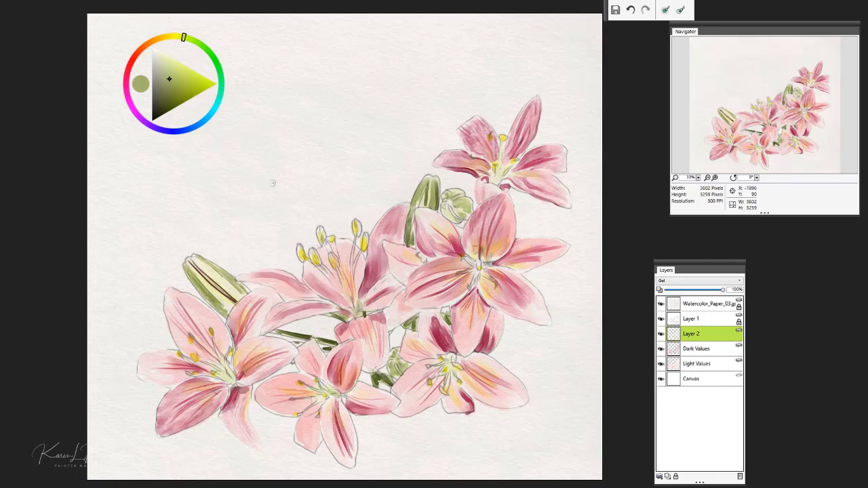
Sample a petal pink, darken it to maroon, and accent the round bud and the green areas among the lower lilies.
left_click(373, 270, "alt")
left_click_drag(191, 98, 179, 108)
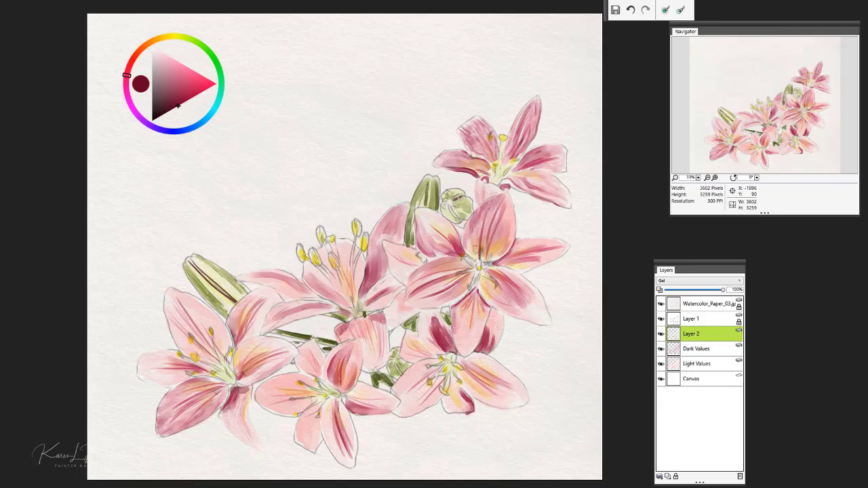
mouse_move(449, 207)
left_mouse_down()
mouse_move(459, 219)
mouse_move(451, 207)
left_mouse_up()
left_click_drag(414, 317, 411, 327)
mouse_move(395, 367)
left_mouse_down()
mouse_move(405, 371)
mouse_move(396, 356)
mouse_move(402, 371)
mouse_move(380, 382)
left_mouse_up()
Deepen the maroon and shade the anthers of the lily with upright stamens and of the two bottom lilies.
left_click_drag(184, 104, 176, 112)
mouse_move(299, 246)
left_mouse_down()
mouse_move(316, 266)
mouse_move(335, 267)
left_mouse_up()
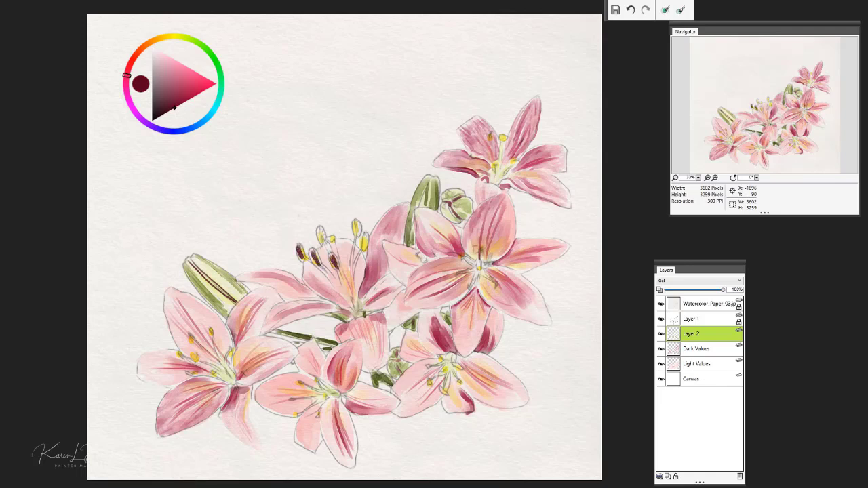
mouse_move(320, 231)
left_mouse_down()
mouse_move(320, 241)
mouse_move(332, 243)
mouse_move(360, 234)
mouse_move(366, 251)
left_mouse_up()
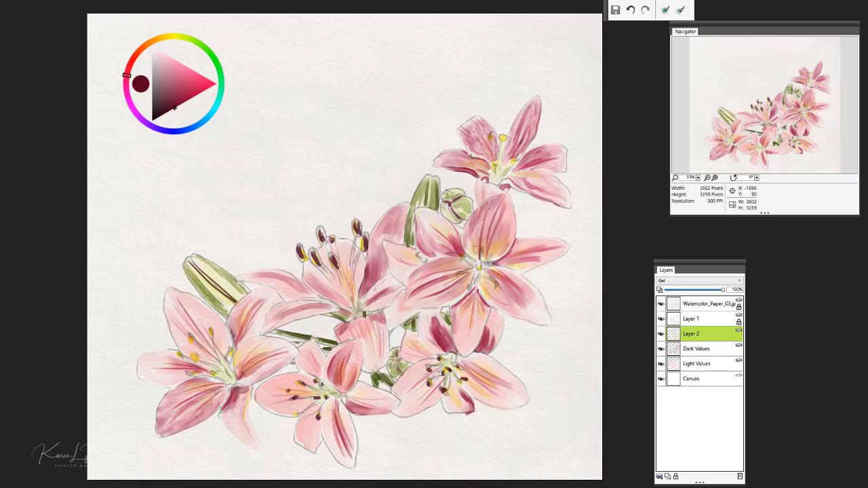
Paint dark maroon over the anthers of the leftmost lily, the large right lily and the topmost lily.
mouse_move(211, 328)
left_mouse_down()
mouse_move(196, 358)
mouse_move(192, 336)
mouse_move(230, 352)
left_mouse_up()
left_click_drag(178, 354, 179, 358)
left_click_drag(188, 366, 185, 373)
left_click_drag(474, 283, 470, 289)
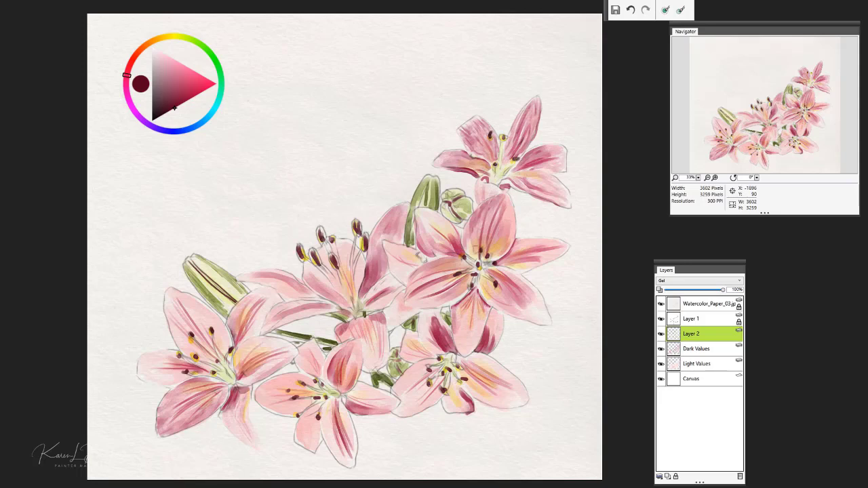
left_click(494, 164)
Sample reddish tones from the flowers and paint the filaments of the lily with upright stamens.
left_click(514, 156, "alt")
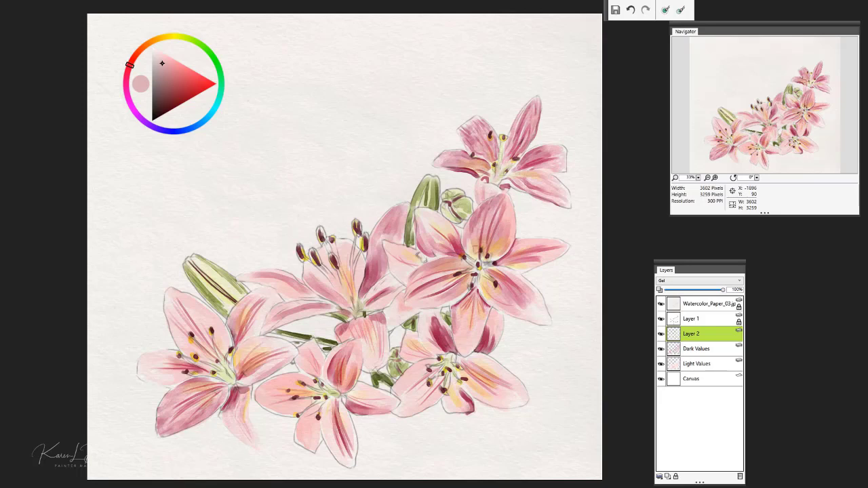
left_click(357, 237, "alt")
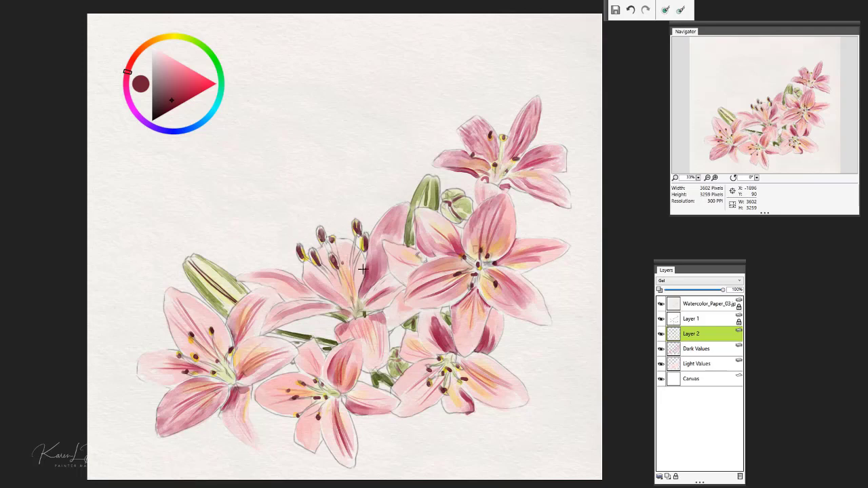
left_click(370, 276, "alt")
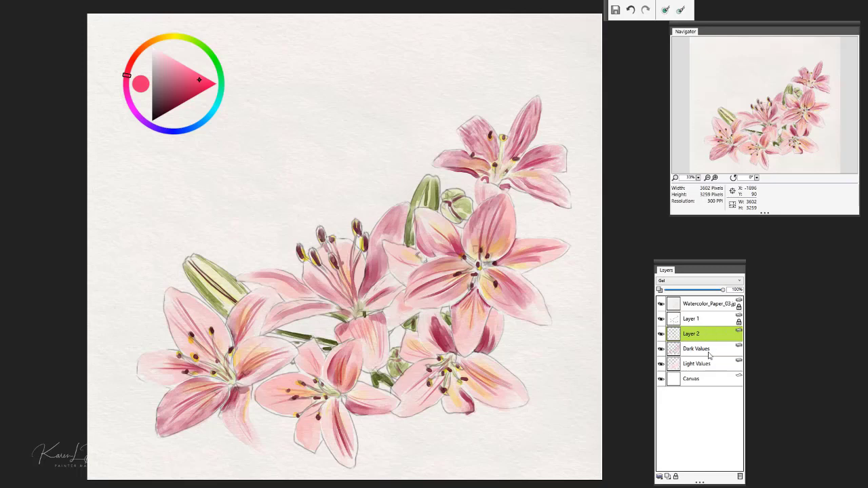
Add another layer in Gel mode and glaze saturated pink over the back and left petals of the lily with upright stamens.
left_click(667, 475)
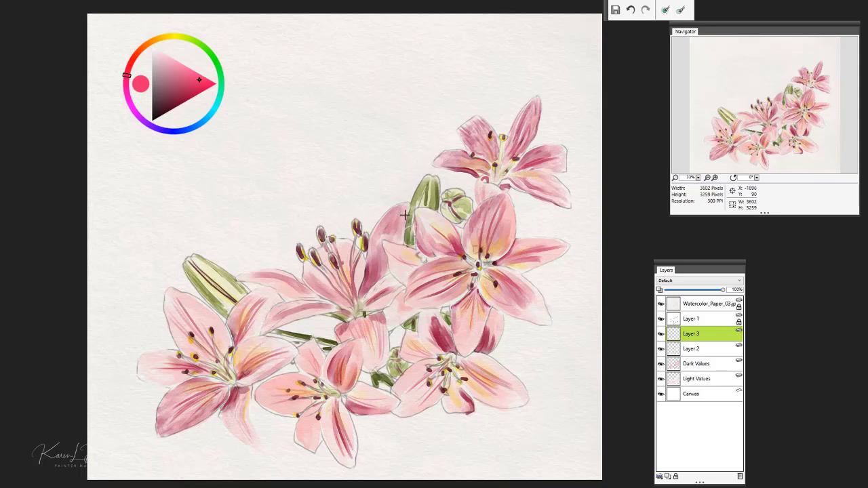
left_click_drag(203, 88, 206, 81)
mouse_move(388, 225)
left_mouse_down()
mouse_move(371, 271)
mouse_move(371, 251)
left_mouse_up()
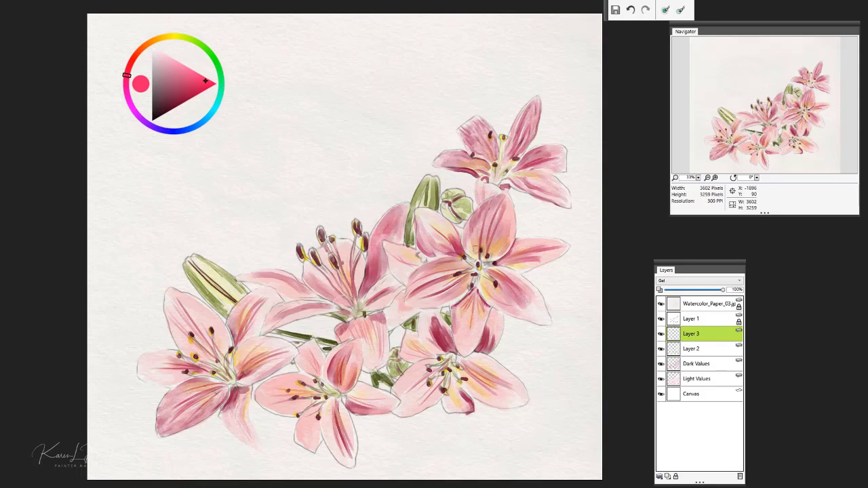
left_click_drag(316, 294, 257, 280)
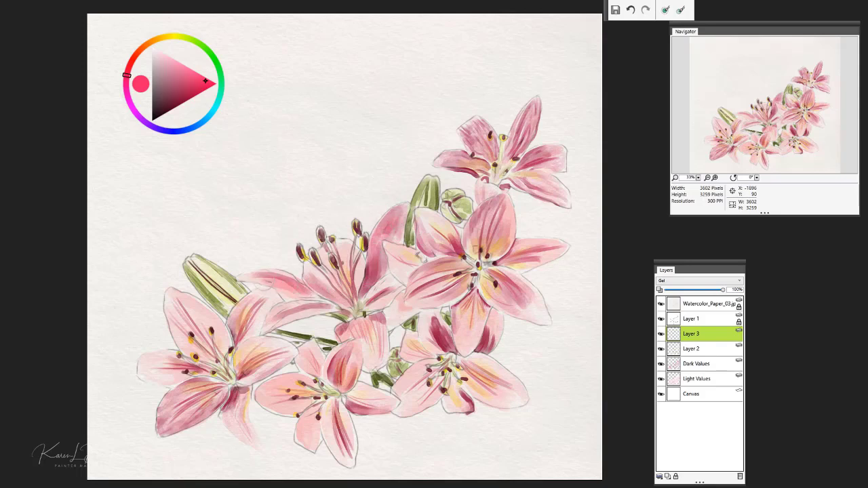
Glaze saturated pink over the large right lily, the topmost lily's lowest petal and the drooping petal of the lily with upright stamens.
mouse_move(438, 271)
left_mouse_down()
mouse_move(460, 262)
mouse_move(431, 270)
left_mouse_up()
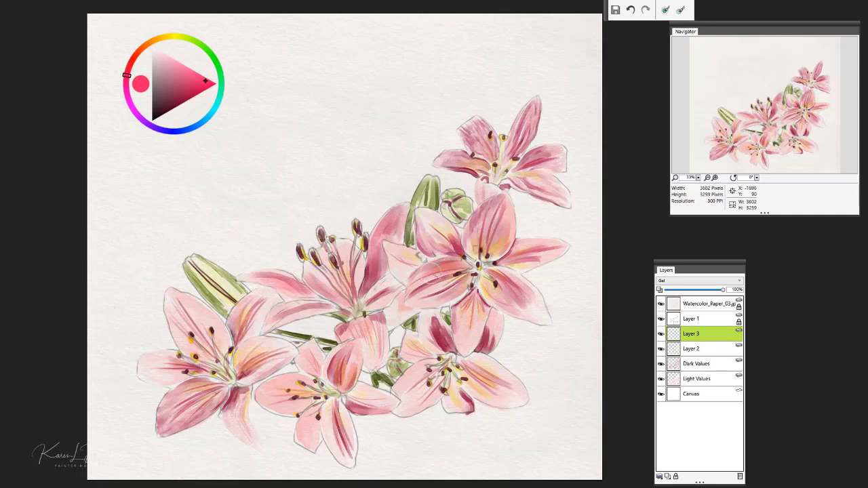
left_click_drag(465, 312, 472, 340)
left_click_drag(510, 298, 536, 318)
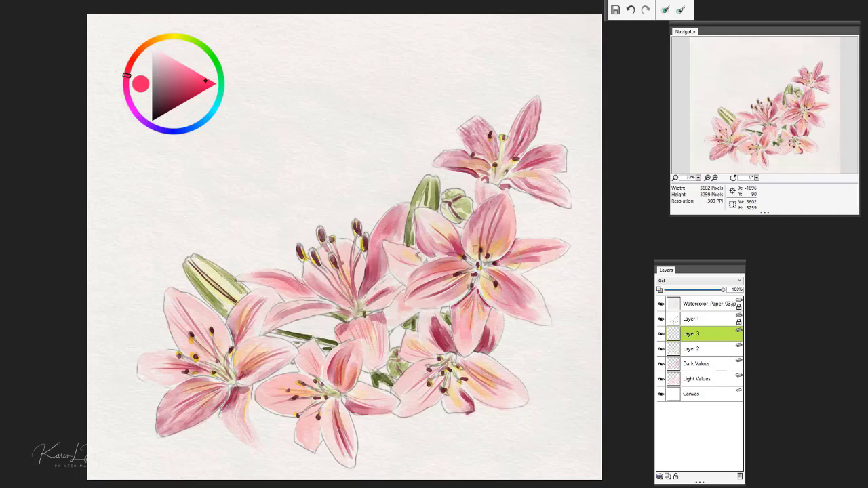
left_click_drag(523, 178, 557, 194)
mouse_move(370, 324)
left_mouse_down()
mouse_move(383, 357)
mouse_move(373, 361)
left_mouse_up()
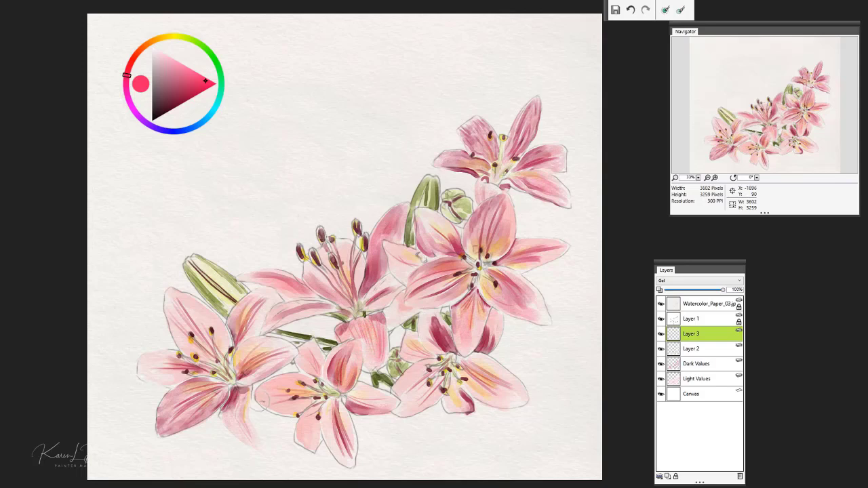
Glaze saturated pink over the petals of the leftmost and bottom-center lilies.
mouse_move(190, 392)
left_mouse_down()
mouse_move(168, 415)
mouse_move(165, 405)
mouse_move(190, 400)
left_mouse_up()
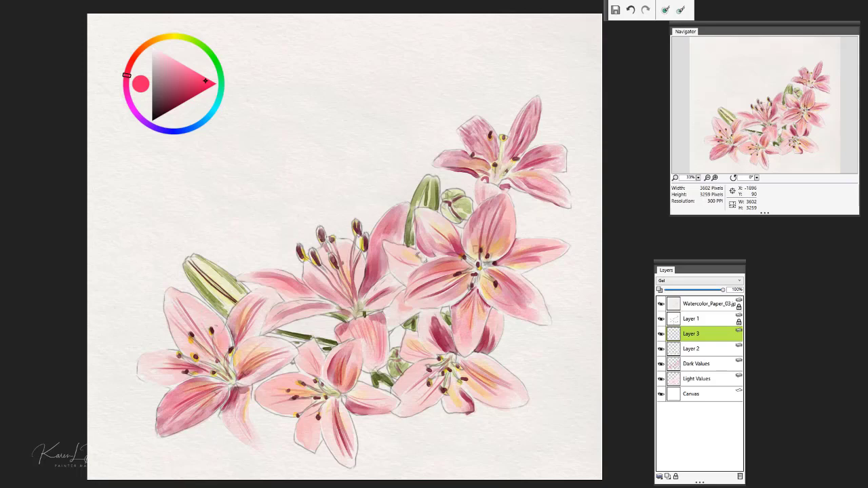
mouse_move(223, 364)
left_mouse_down()
mouse_move(209, 336)
mouse_move(203, 358)
mouse_move(265, 354)
mouse_move(256, 343)
left_mouse_up()
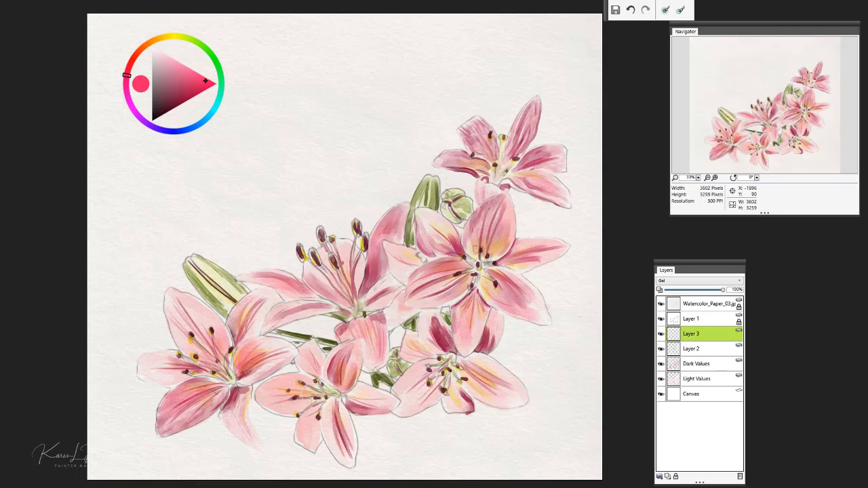
left_click_drag(309, 396, 284, 381)
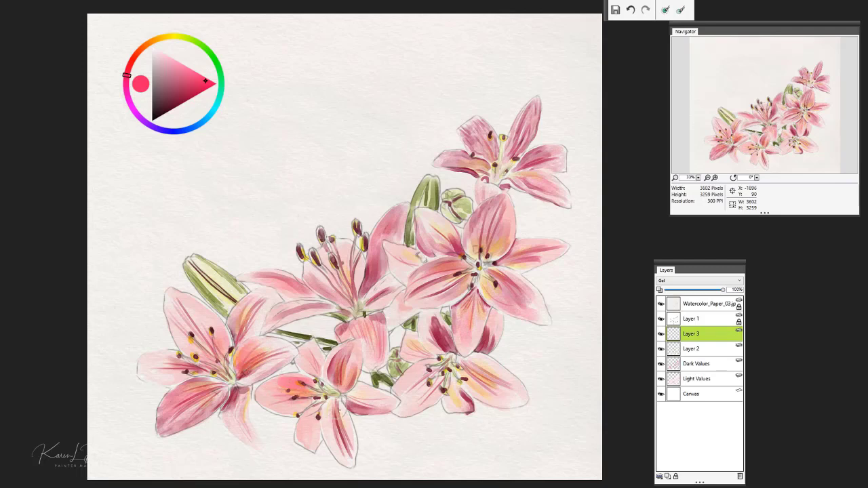
mouse_move(333, 412)
left_mouse_down()
mouse_move(346, 442)
mouse_move(325, 433)
mouse_move(342, 445)
left_mouse_up()
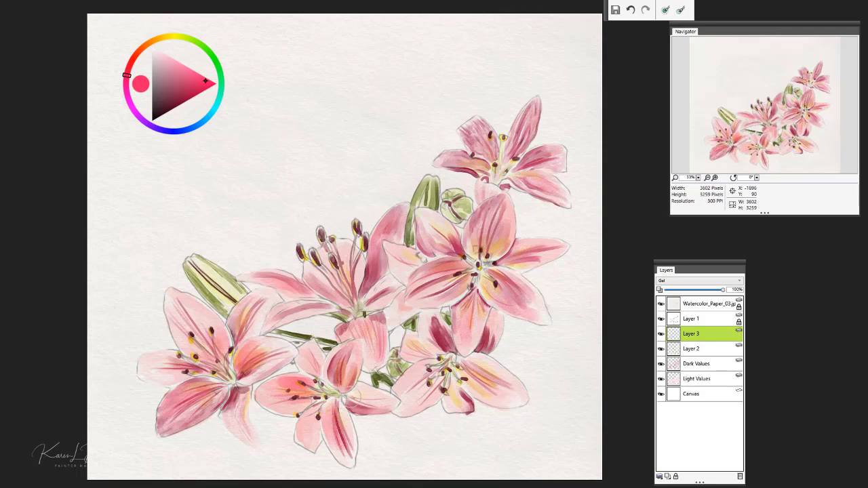
mouse_move(348, 396)
left_mouse_down()
mouse_move(382, 400)
mouse_move(380, 409)
left_mouse_up()
Glaze saturated pink over the lower-right lily's petals and around the topmost lily's center.
mouse_move(441, 373)
left_mouse_down()
mouse_move(408, 397)
mouse_move(419, 380)
mouse_move(409, 387)
left_mouse_up()
mouse_move(463, 361)
left_mouse_down()
mouse_move(501, 391)
mouse_move(502, 401)
left_mouse_up()
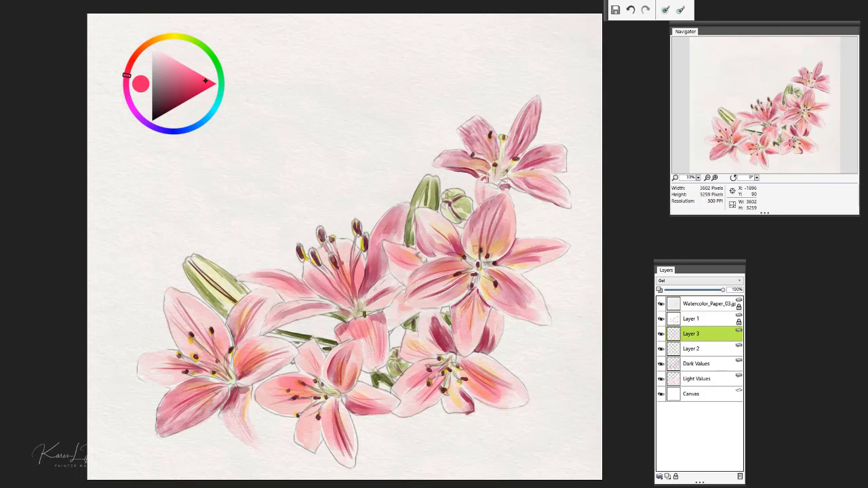
left_click_drag(501, 183, 495, 169)
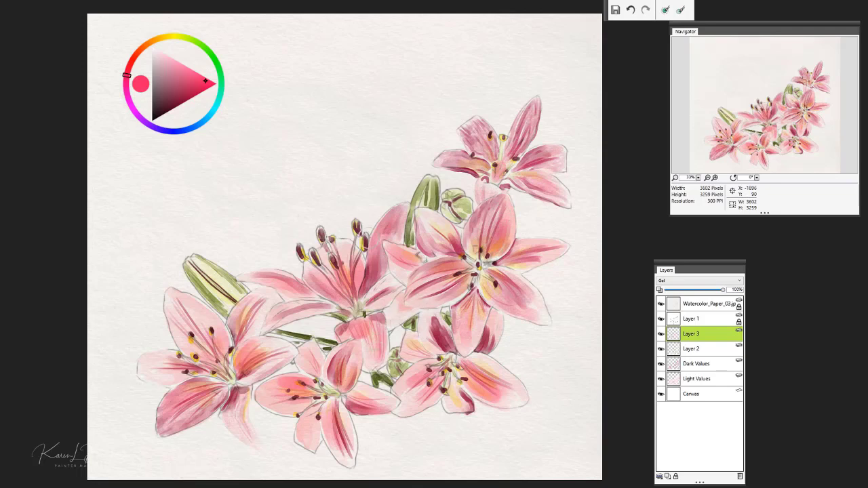
Sample the left bud's color, shift it to a saturated olive green, and glaze the buds and the centers of the lilies.
left_click(226, 280, "alt")
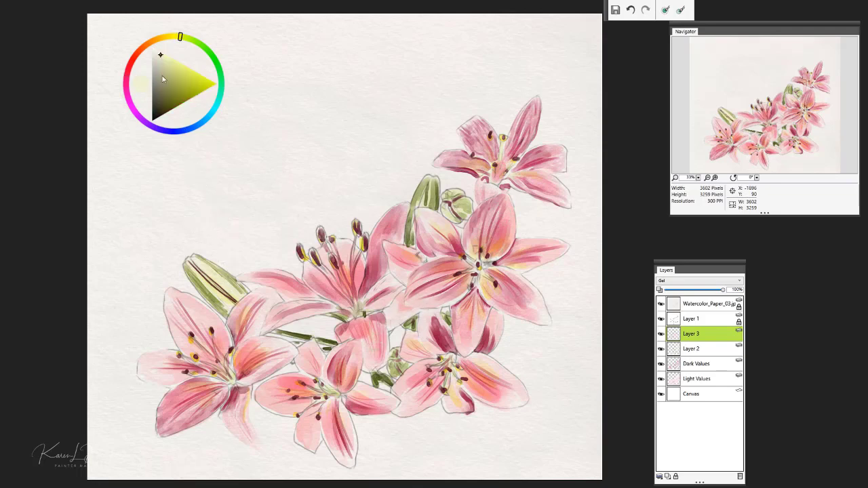
left_click_drag(159, 82, 191, 90)
left_click_drag(202, 263, 227, 290)
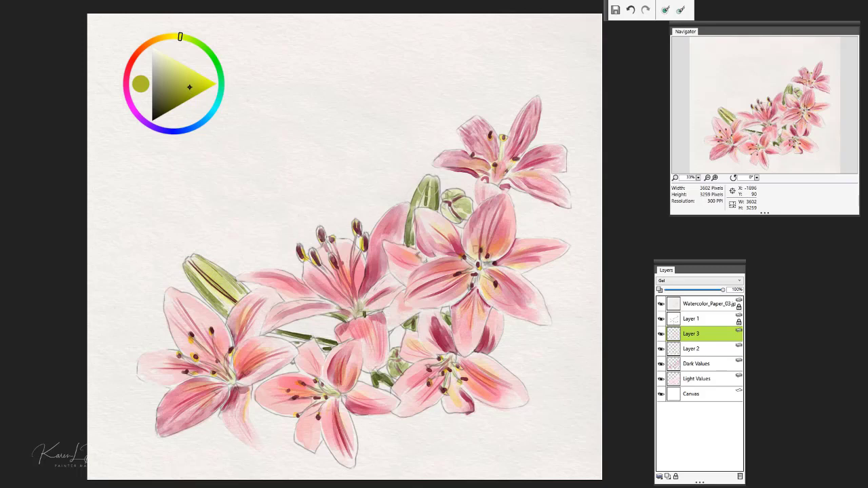
mouse_move(429, 184)
left_mouse_down()
mouse_move(427, 205)
mouse_move(460, 212)
mouse_move(459, 203)
mouse_move(445, 208)
left_mouse_up()
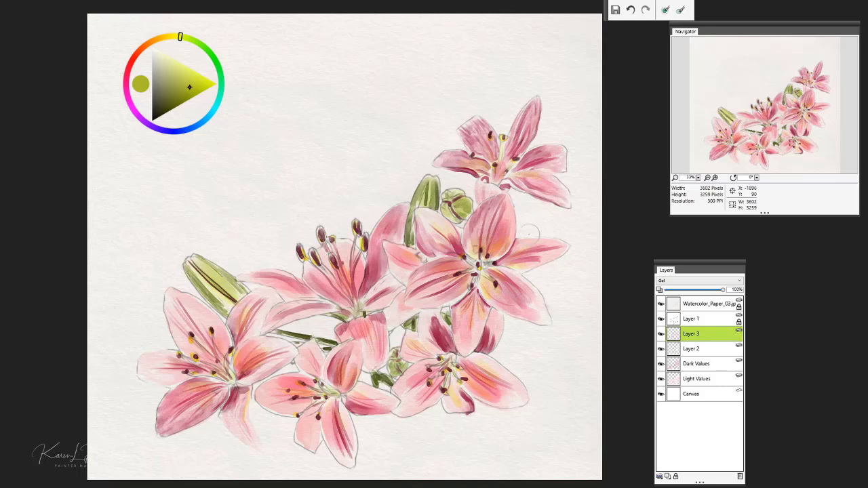
mouse_move(484, 256)
left_mouse_down()
mouse_move(470, 259)
mouse_move(484, 254)
left_mouse_up()
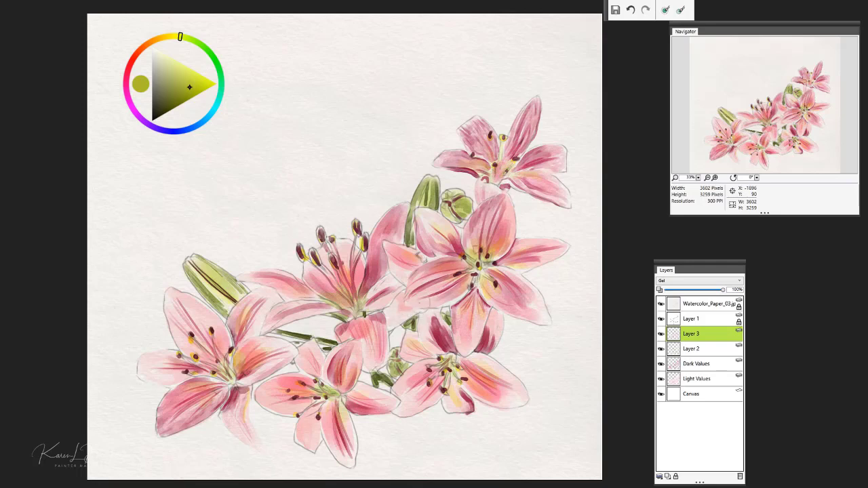
Switch to a medium pink-red and glaze it lightly over the lily petals.
left_click(138, 53)
left_click(133, 63)
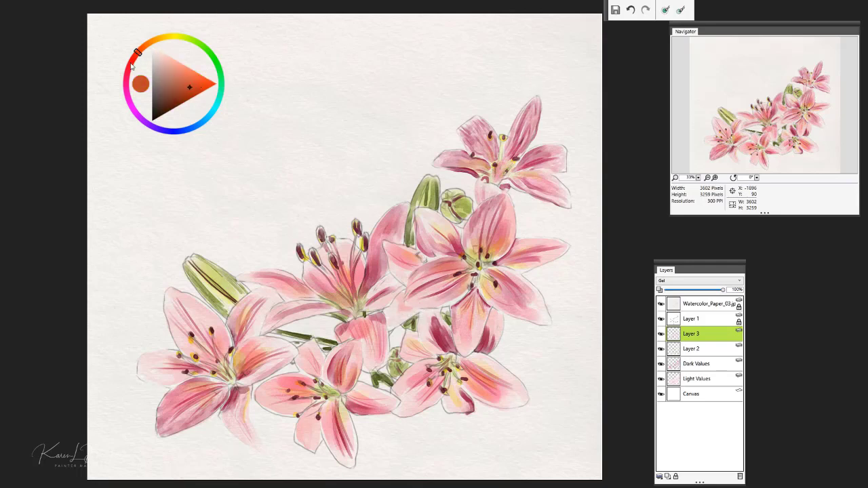
left_click(127, 71)
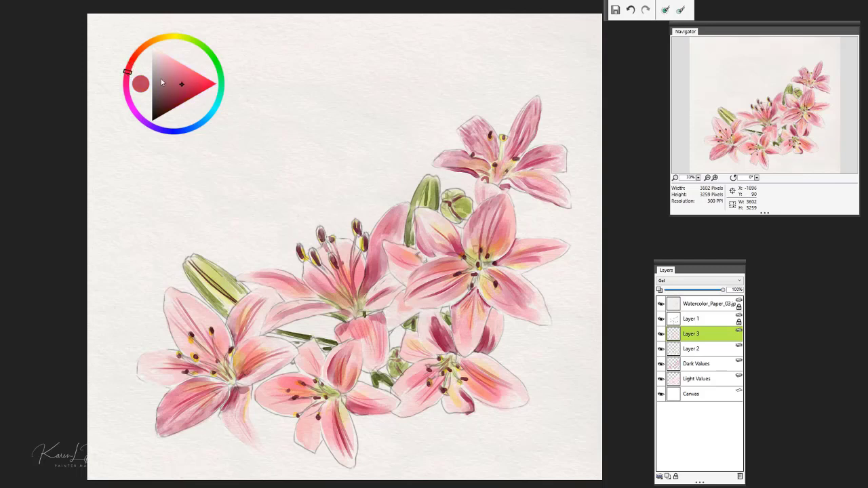
left_click(183, 77)
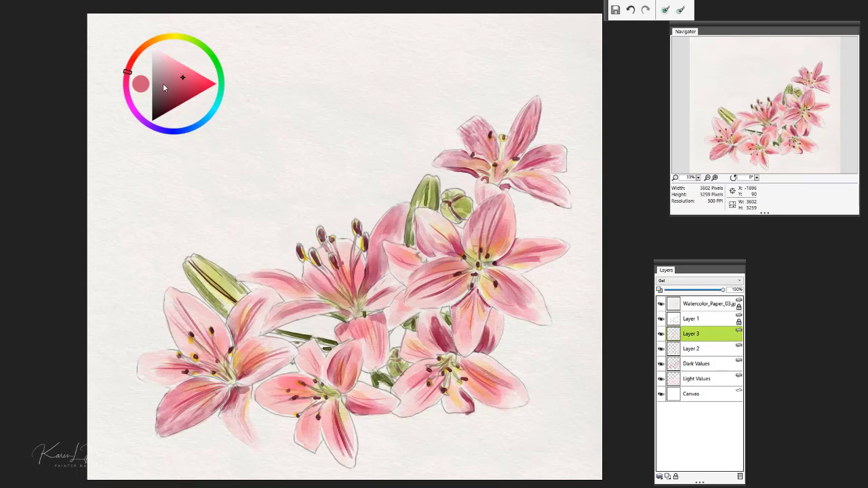
Try a stroke of saturated pink-red on the blank paper above the large right lily.
mouse_move(183, 77)
left_mouse_down()
mouse_move(192, 89)
mouse_move(209, 84)
left_mouse_up()
left_click_drag(535, 208, 526, 213)
key("ctrl+z")
Add a new layer in Gel mode above the pink glazes and adjust the brush size.
left_click(669, 477)
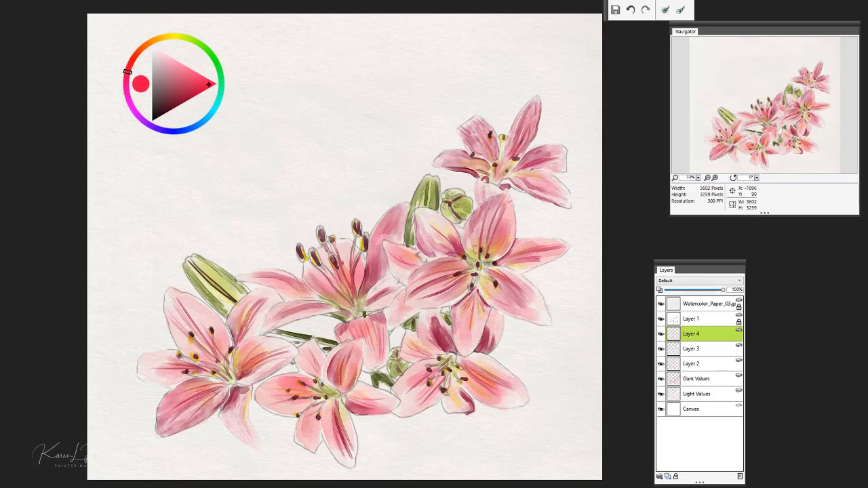
left_click_drag(395, 276, 418, 276, "ctrl+alt")
left_click(512, 207)
left_click_drag(523, 219, 535, 219, "ctrl+alt")
Test saturated pink-red dabs below the topmost lily and beside the large right lily.
left_click_drag(456, 174, 465, 181)
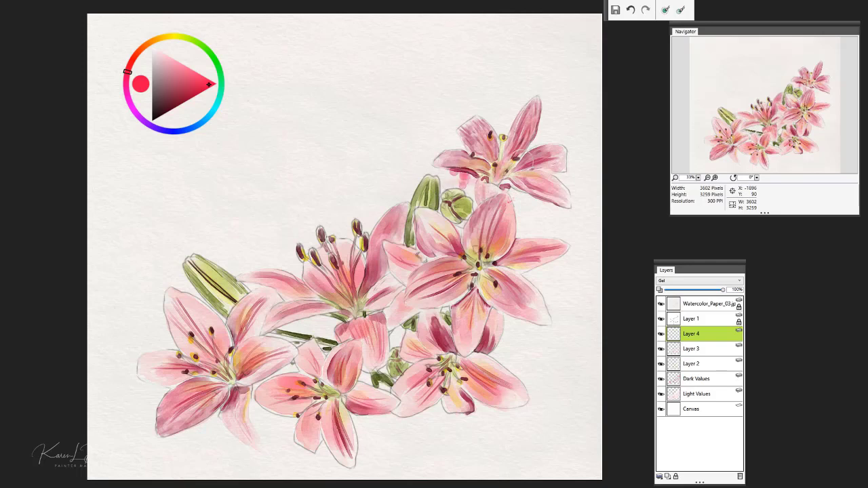
left_click_drag(536, 218, 528, 223)
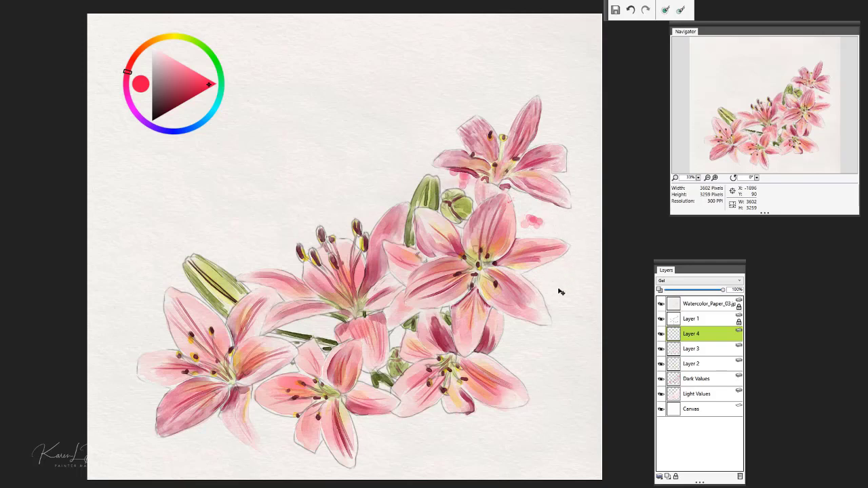
key("ctrl+z")
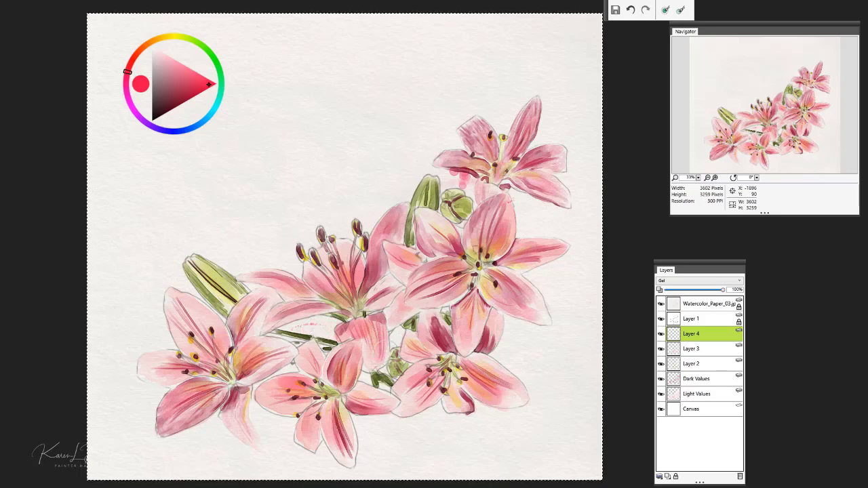
key("ctrl+z")
Choose a dark crimson and dot speckles over the inner petals of the topmost lily.
left_click_drag(191, 103, 184, 108)
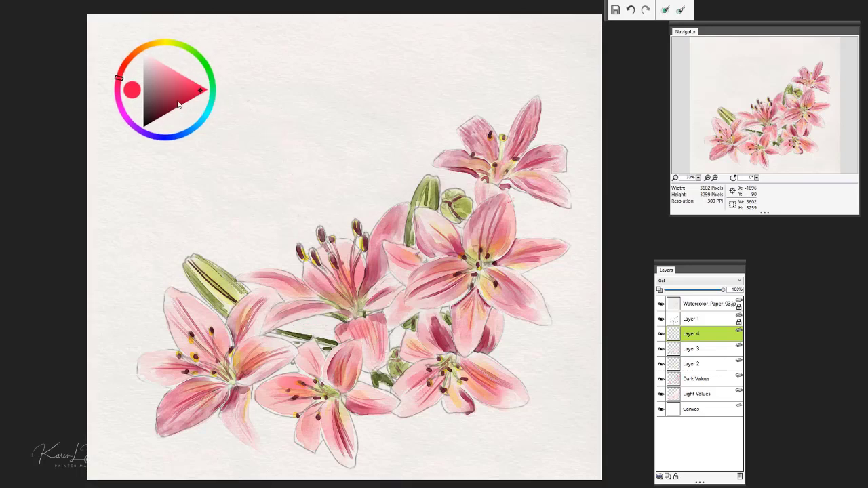
left_click(170, 113)
left_click(504, 165)
left_click(504, 168)
left_click(512, 158)
left_click(522, 161)
left_click(501, 169)
left_click(499, 158)
mouse_move(486, 152)
left_mouse_down()
mouse_move(480, 139)
mouse_move(526, 114)
left_mouse_up()
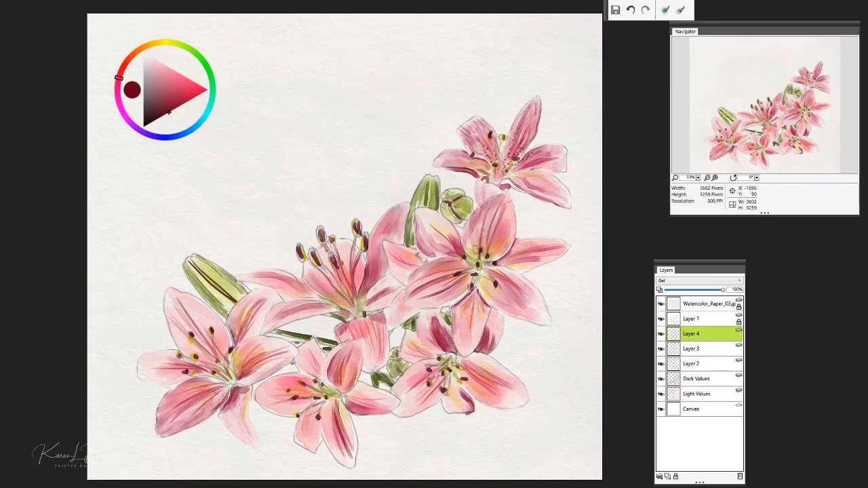
Dot dark crimson speckles around the center of the large right lily and inside the lily with upright stamens.
left_click(459, 252)
left_click(477, 267)
left_click(471, 255)
left_click(493, 249)
left_click(485, 265)
left_click(501, 263)
left_click(483, 275)
left_click(462, 270)
mouse_move(349, 299)
left_mouse_down()
mouse_move(339, 268)
mouse_move(359, 301)
left_mouse_up()
left_click(336, 277)
left_click(330, 298)
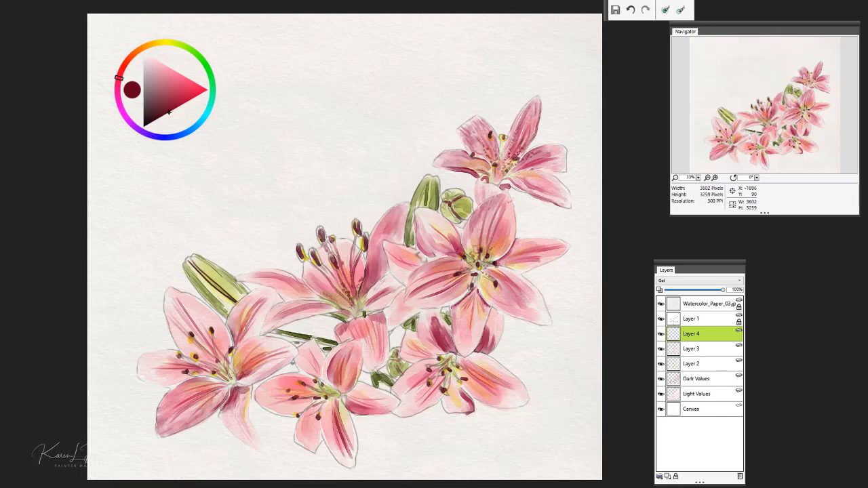
Dot dark crimson speckles around the centers and along the petals of the leftmost, bottom-center and lower-right lilies.
mouse_move(223, 364)
left_mouse_down()
mouse_move(215, 344)
mouse_move(219, 372)
mouse_move(280, 359)
left_mouse_up()
left_click(208, 363)
mouse_move(328, 395)
left_mouse_down()
mouse_move(293, 381)
mouse_move(330, 391)
left_mouse_up()
left_click(317, 400)
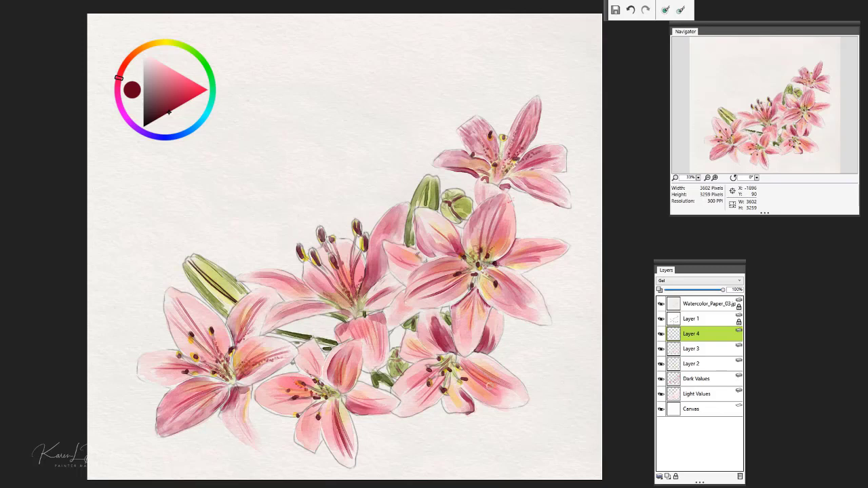
mouse_move(456, 362)
left_mouse_down()
mouse_move(447, 381)
mouse_move(461, 387)
left_mouse_up()
mouse_move(462, 368)
left_mouse_down()
mouse_move(499, 386)
mouse_move(432, 354)
left_mouse_up()
Add more dark crimson speckles to the large right lily's lower-left petal and the side petals of the lily with upright stamens.
mouse_move(478, 279)
left_mouse_down()
mouse_move(489, 288)
mouse_move(453, 286)
mouse_move(457, 274)
left_mouse_up()
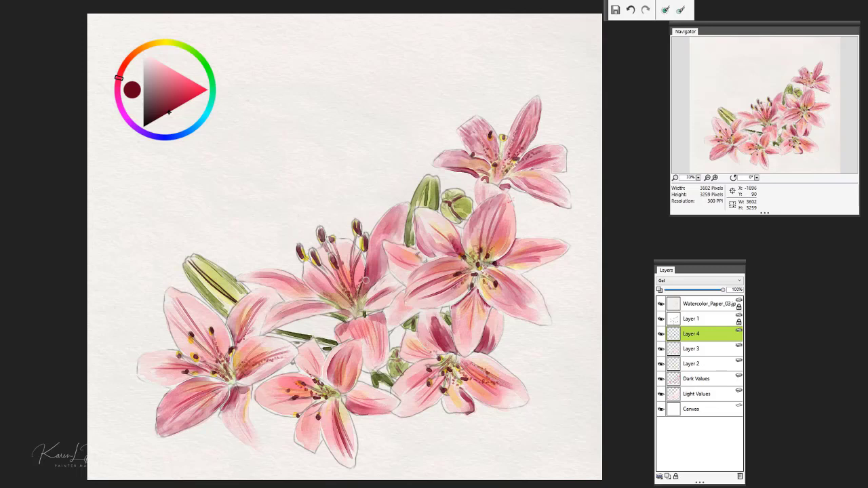
left_click_drag(362, 282, 371, 275)
mouse_move(327, 303)
left_mouse_down()
mouse_move(300, 298)
mouse_move(291, 284)
left_mouse_up()
Choose a dark olive based on the left bud's green, speckle the left and round buds with it, and darken the olive further.
left_click(209, 77)
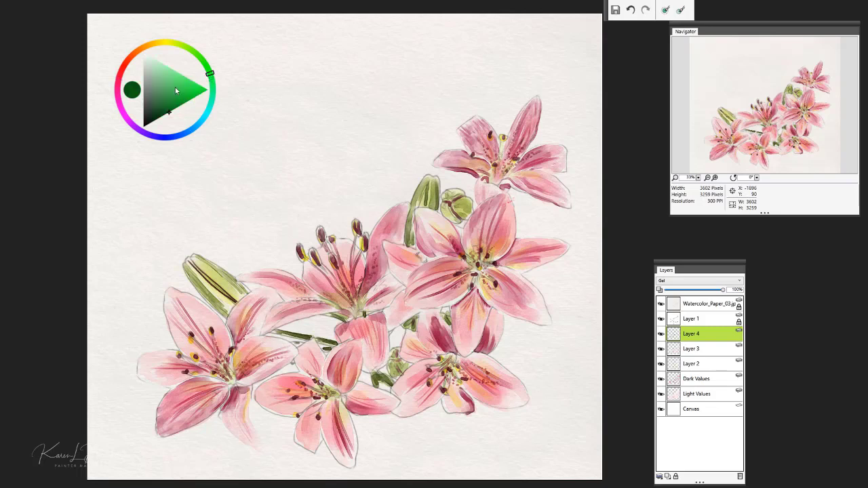
left_click(224, 280, "alt")
left_click_drag(170, 78, 175, 108)
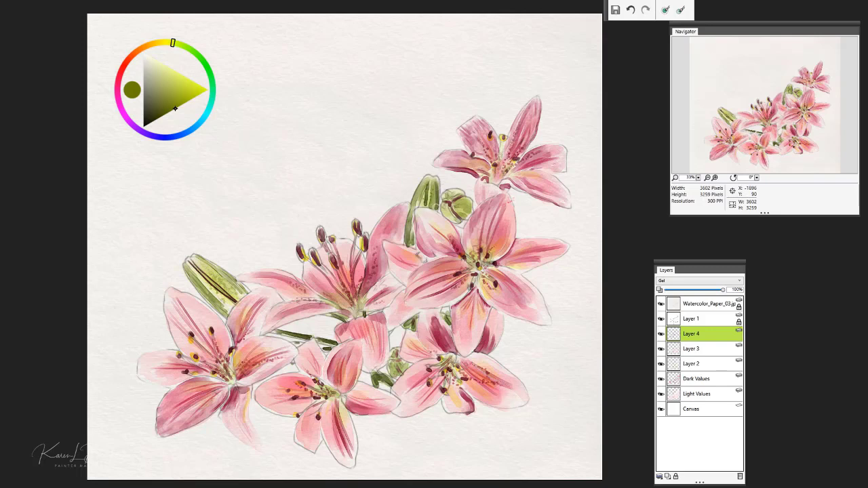
mouse_move(461, 205)
left_mouse_down()
mouse_move(461, 216)
mouse_move(454, 211)
left_mouse_up()
left_click_drag(175, 109, 165, 116)
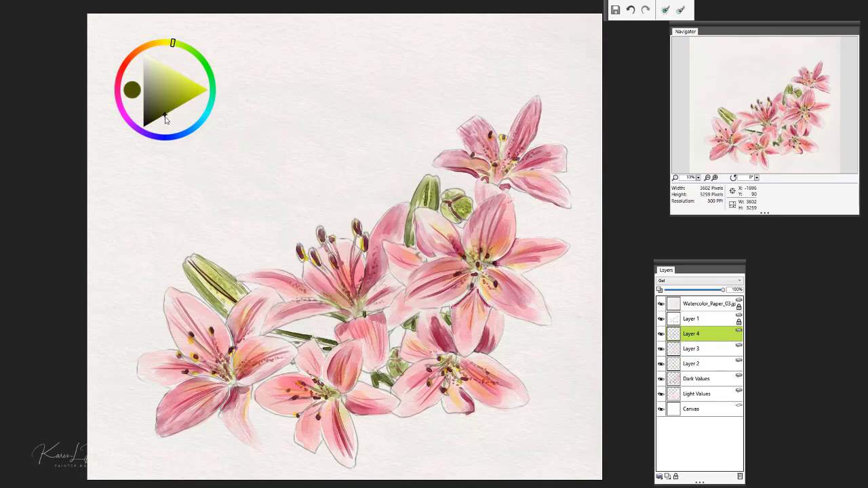